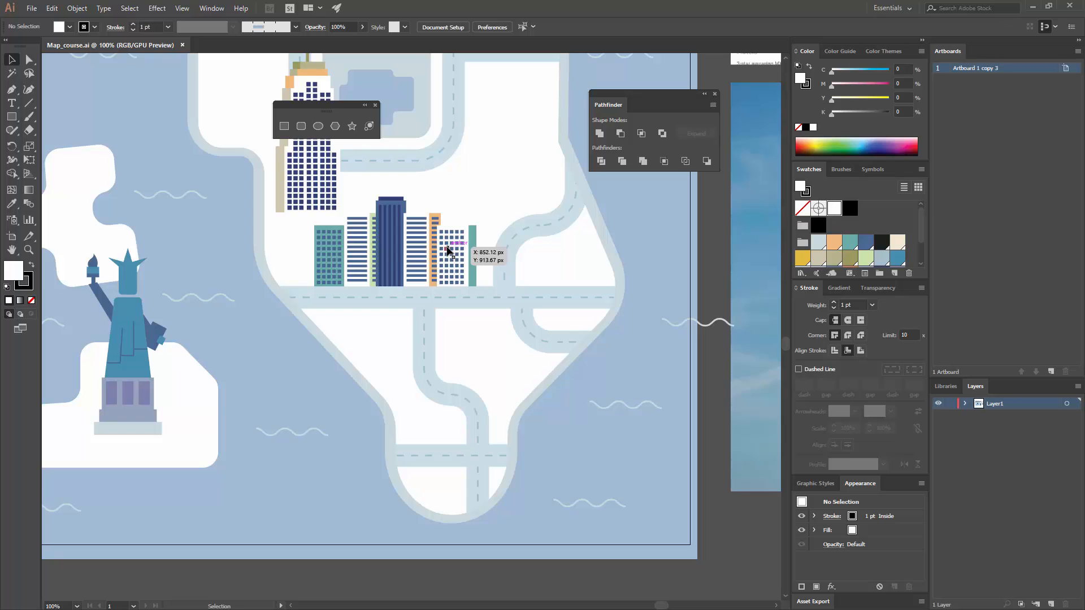
Draw a tall rectangle about 42 by 91 px at the road's bend in the lower part of the island
key("ctrl+equal")
key("ctrl+equal")
left_click_drag(366, 330, 279, 169)
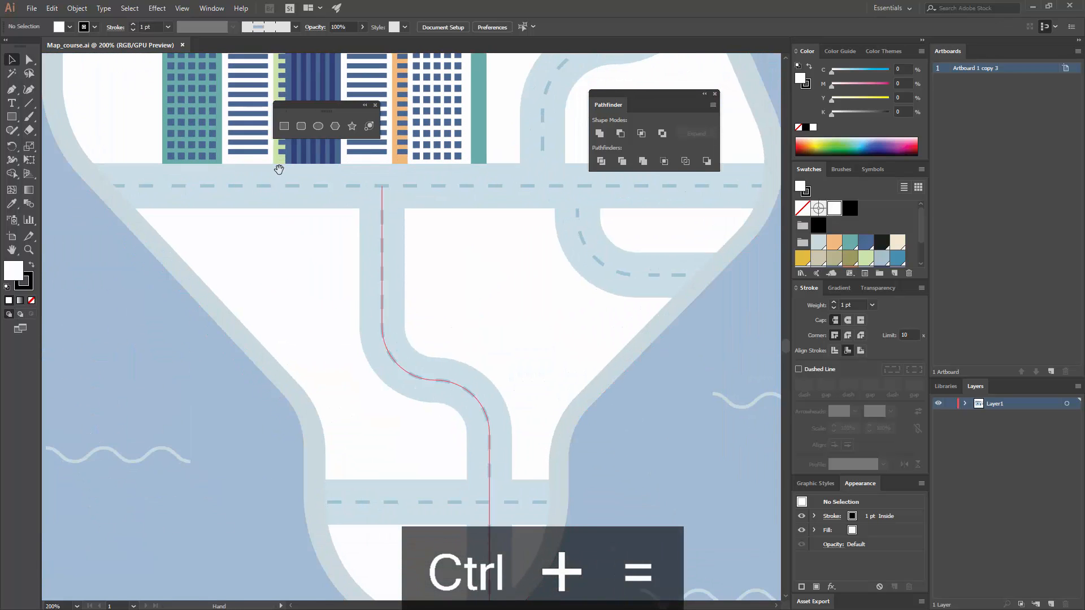
left_click(286, 126)
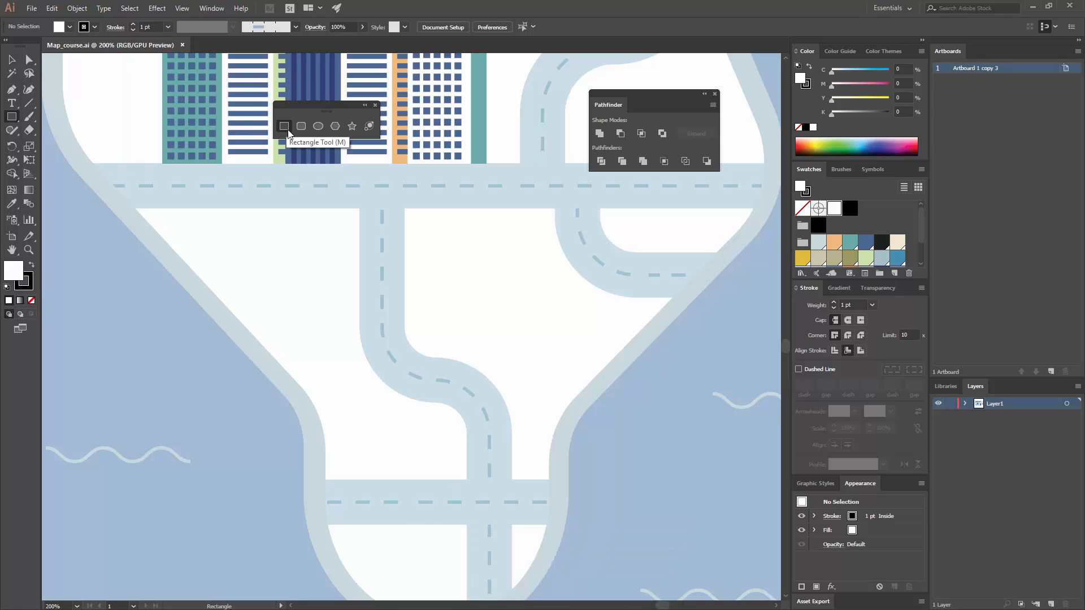
mouse_move(376, 361)
left_mouse_down()
mouse_move(395, 410)
mouse_move(436, 460)
mouse_move(425, 463)
left_mouse_up()
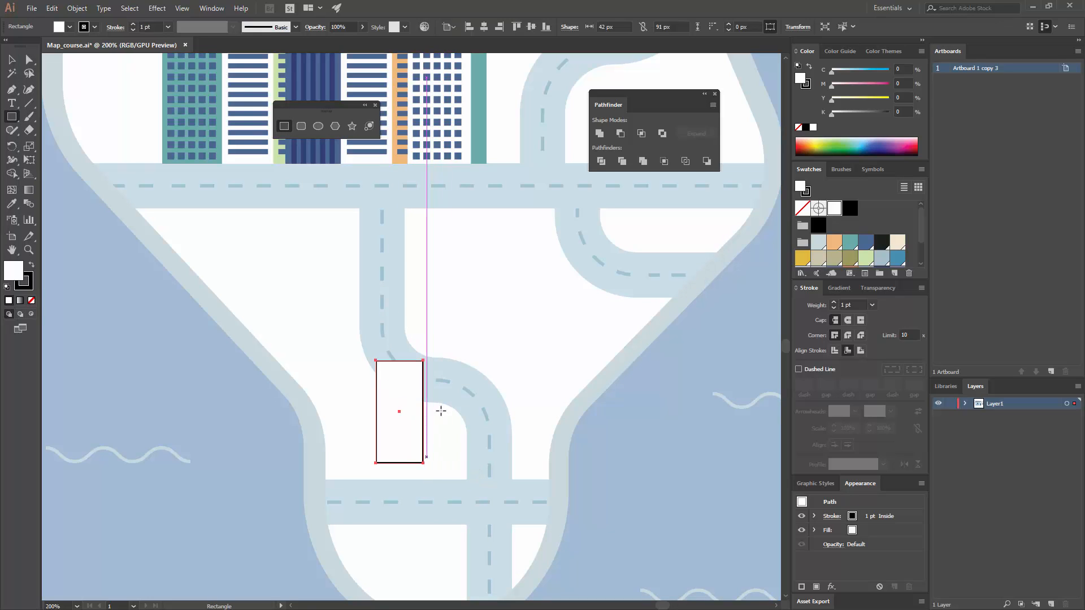
Fill the new rectangle with the muted blue swatch (R=96 G=125 B=160) and remove its stroke
scroll(921, 239, "down", 2)
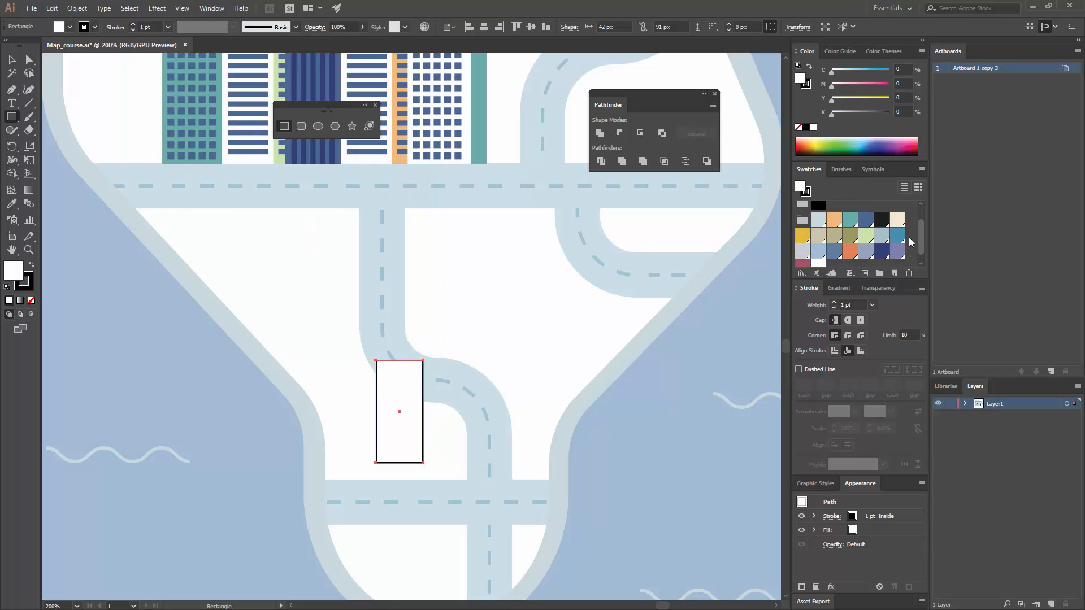
left_click(834, 250)
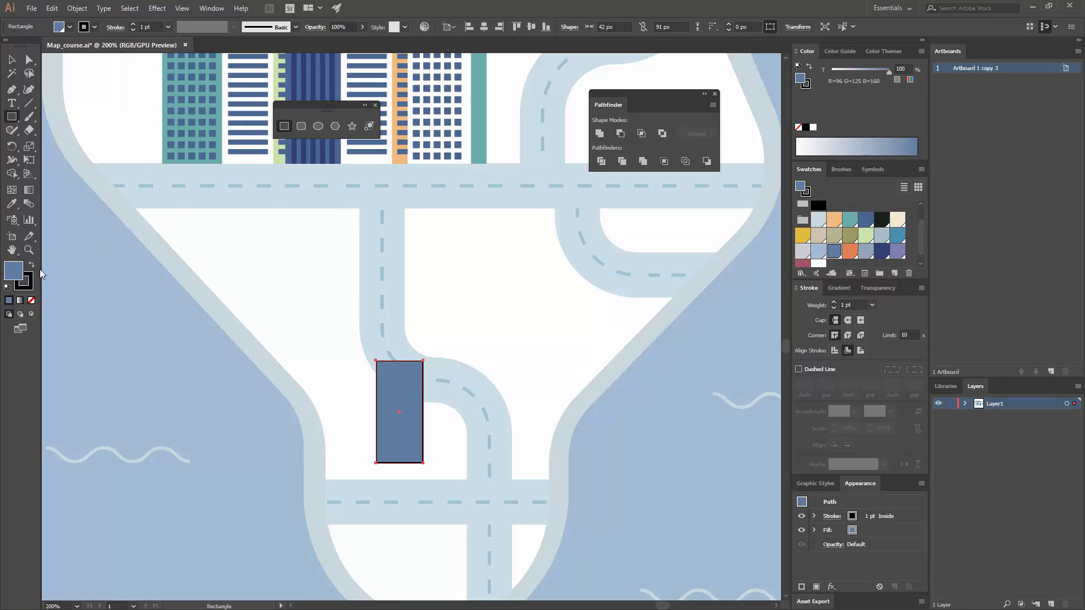
left_click(25, 283)
left_click(31, 300)
key("v")
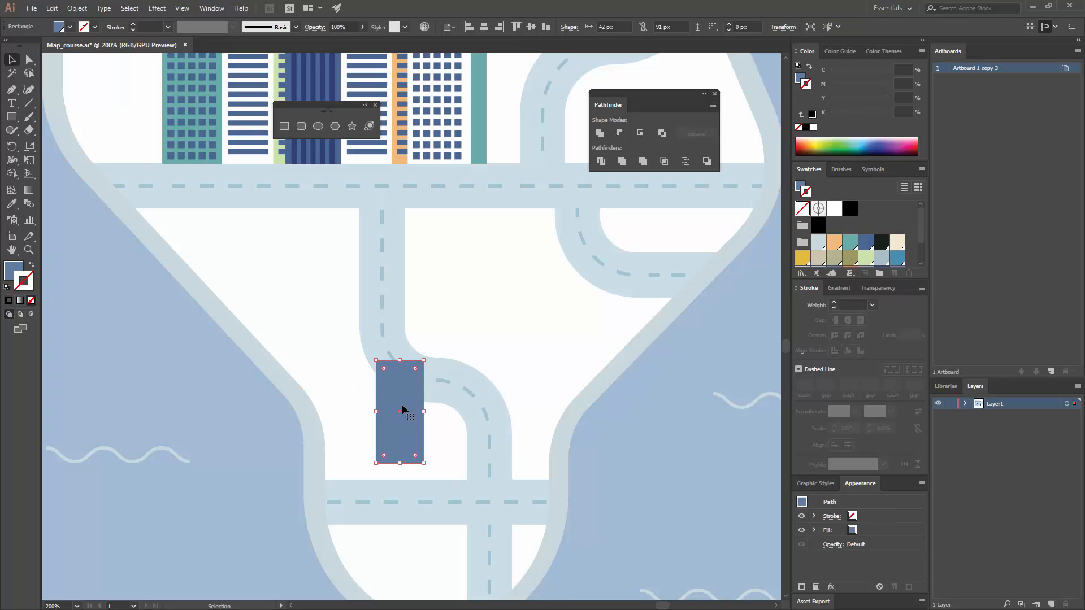
Duplicate the blue rectangle a short distance horizontally to its right, so that the two overlap
key("ctrl+shift+a")
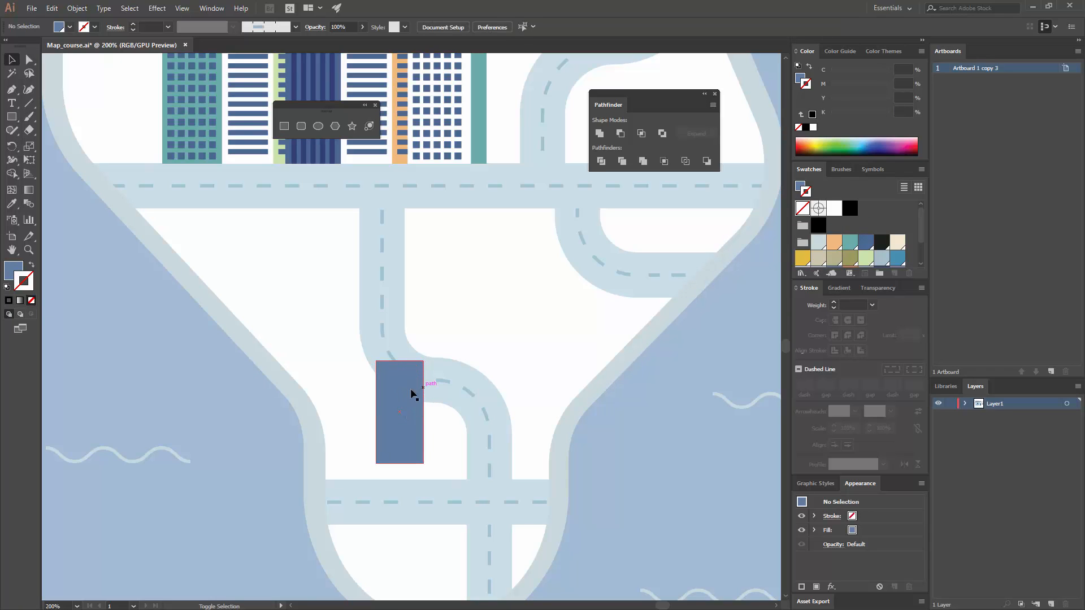
mouse_move(411, 394)
left_mouse_down()
mouse_move(436, 394)
mouse_move(423, 394)
left_mouse_up()
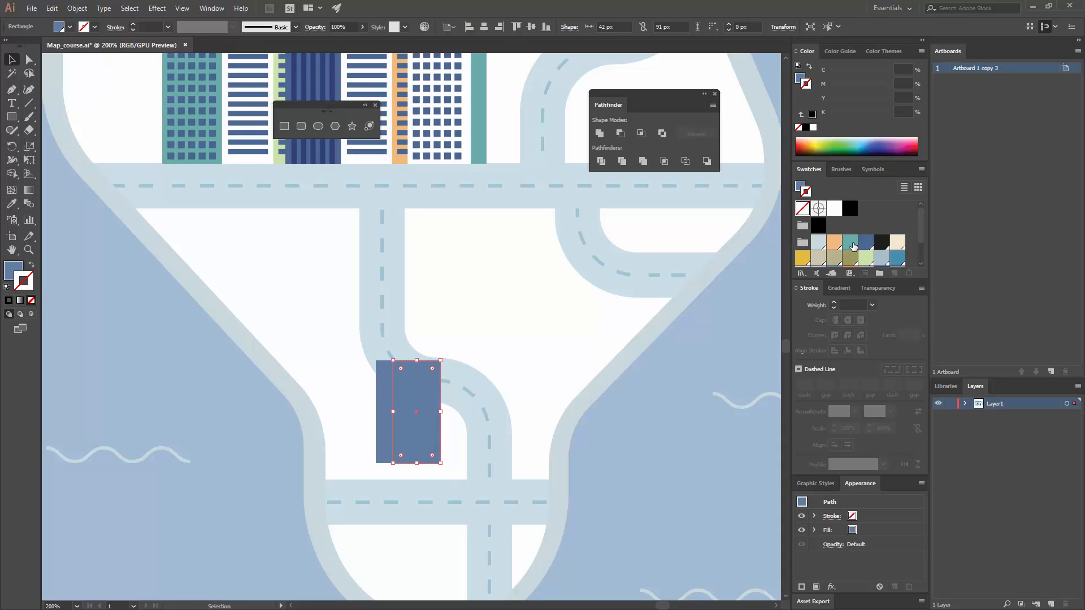
scroll(873, 247, "down", 2)
left_click(819, 241)
left_click(835, 241)
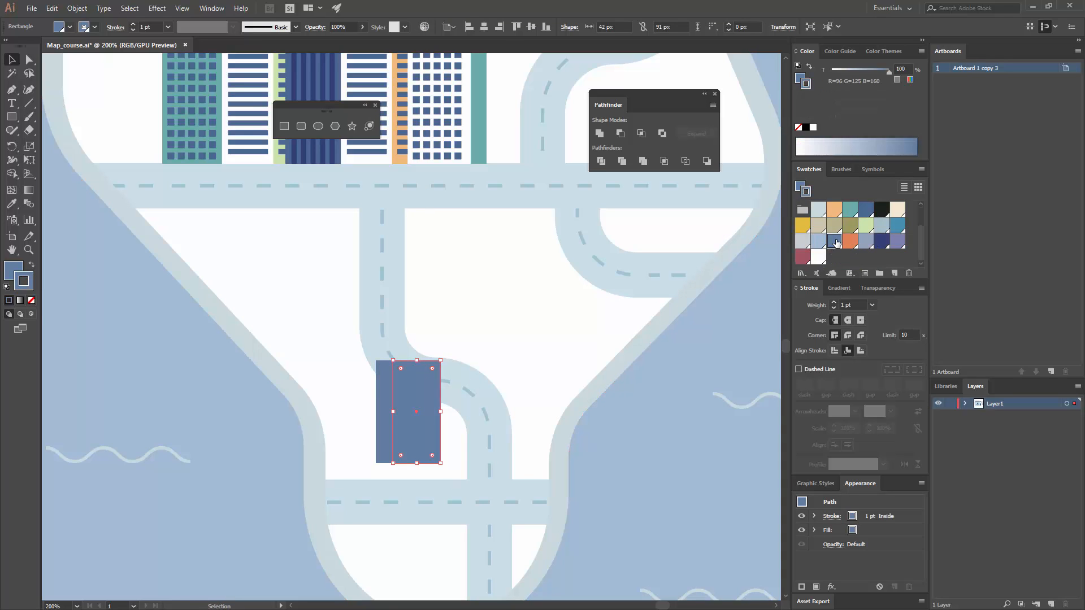
key("ctrl+z")
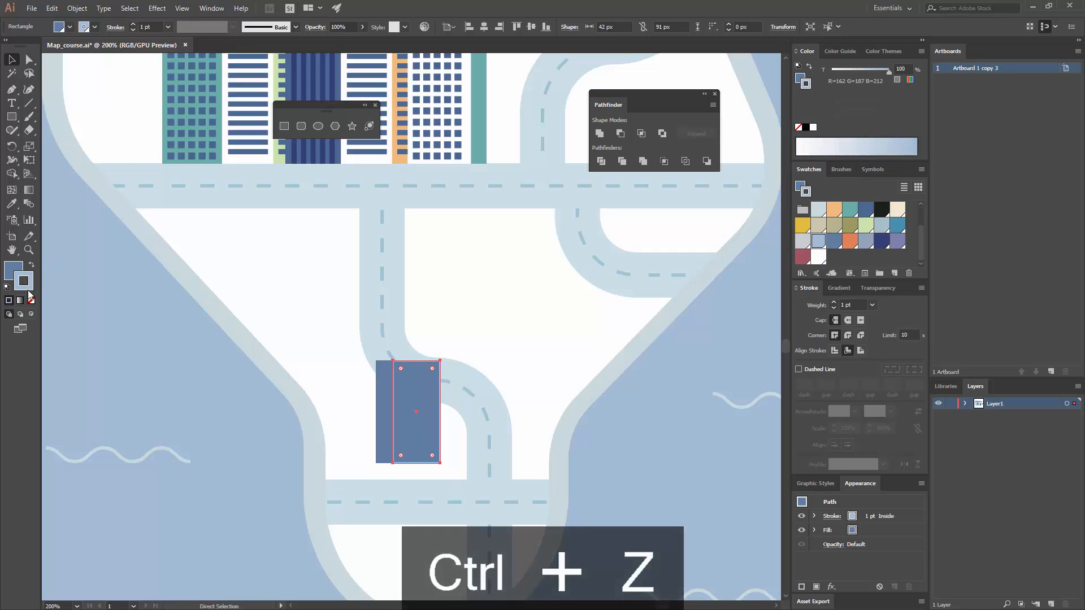
key("x")
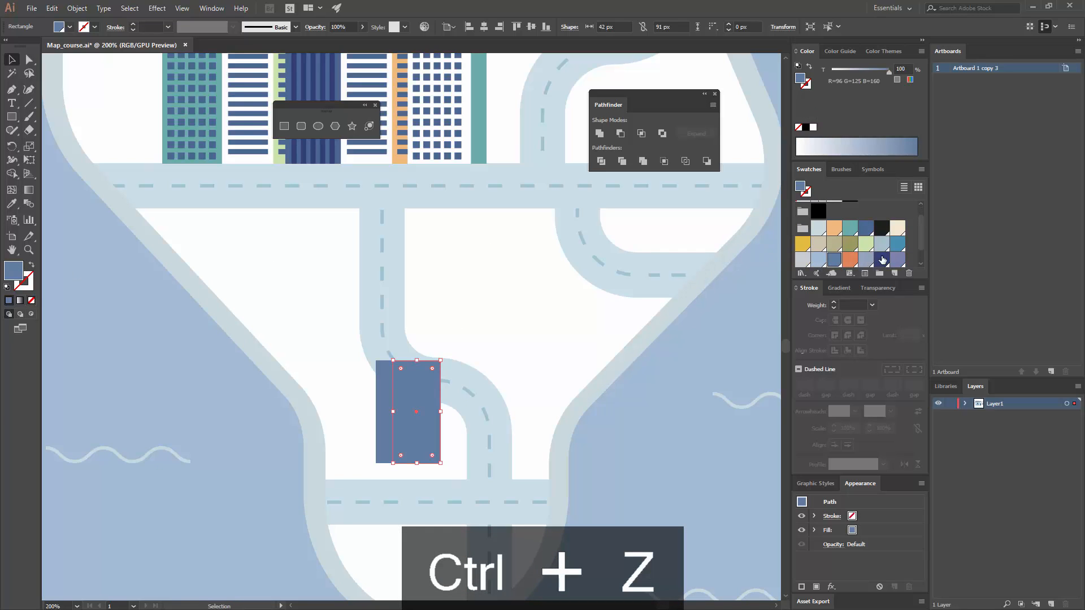
Fill the original rectangle with the darker blue swatch (R=74 G=103 B=146) and bring it to the front
scroll(882, 260, "down", 1)
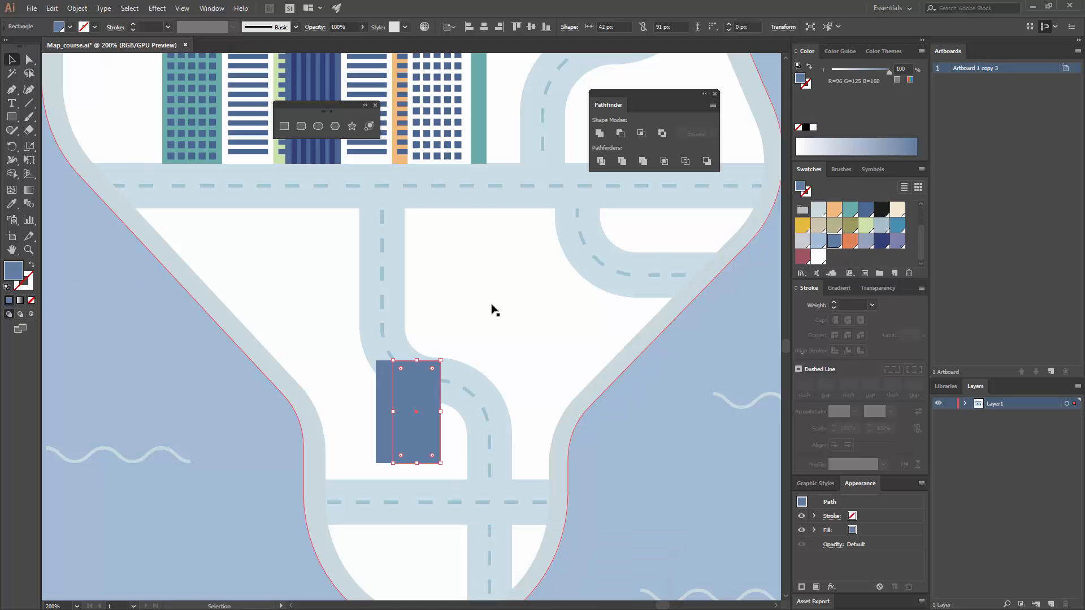
left_click(867, 209)
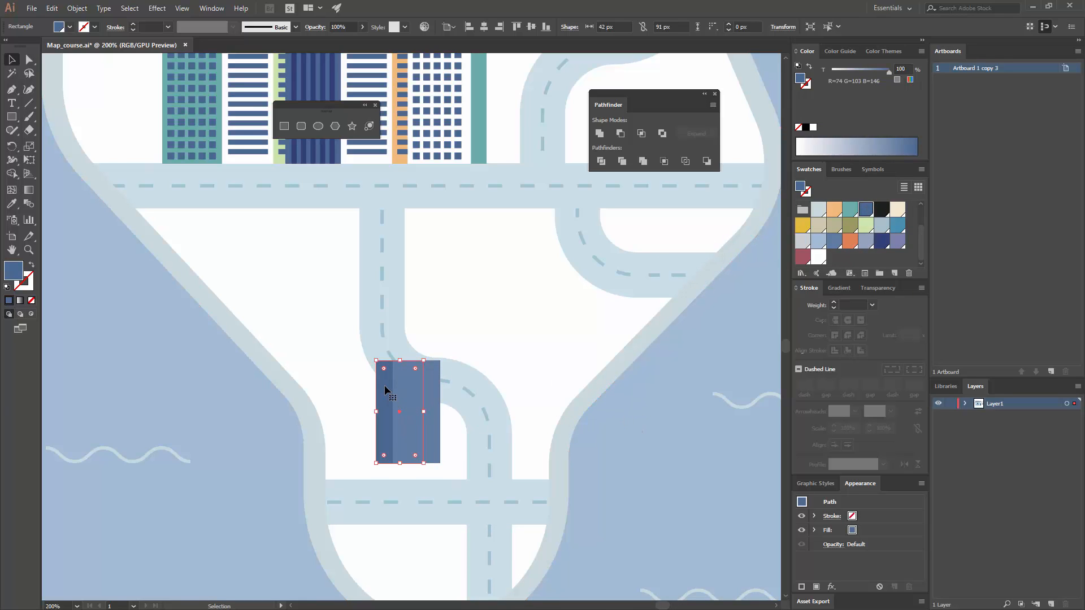
right_click(385, 390)
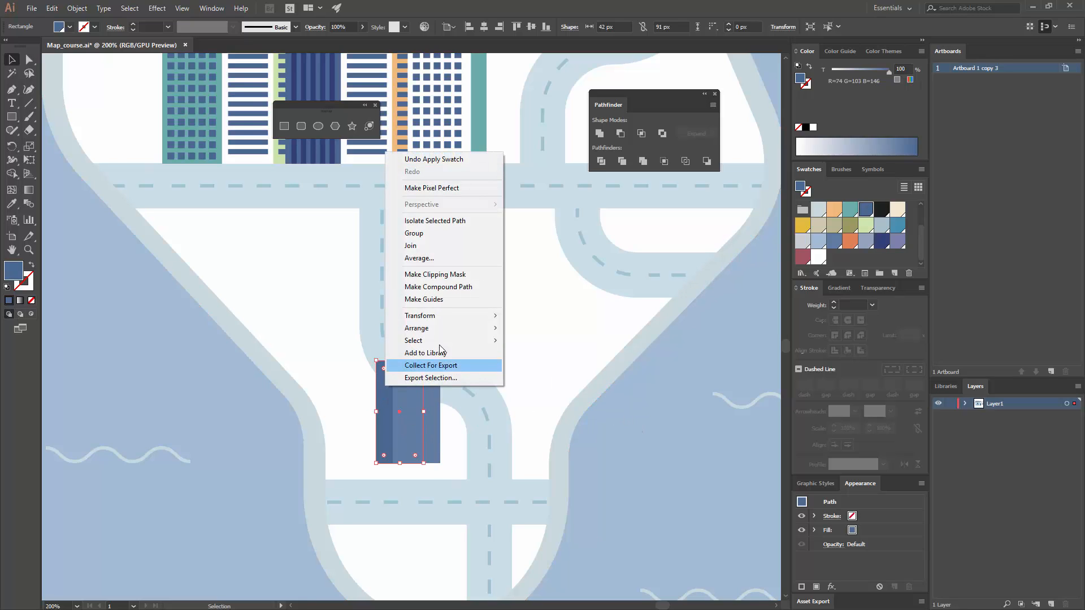
mouse_move(427, 331)
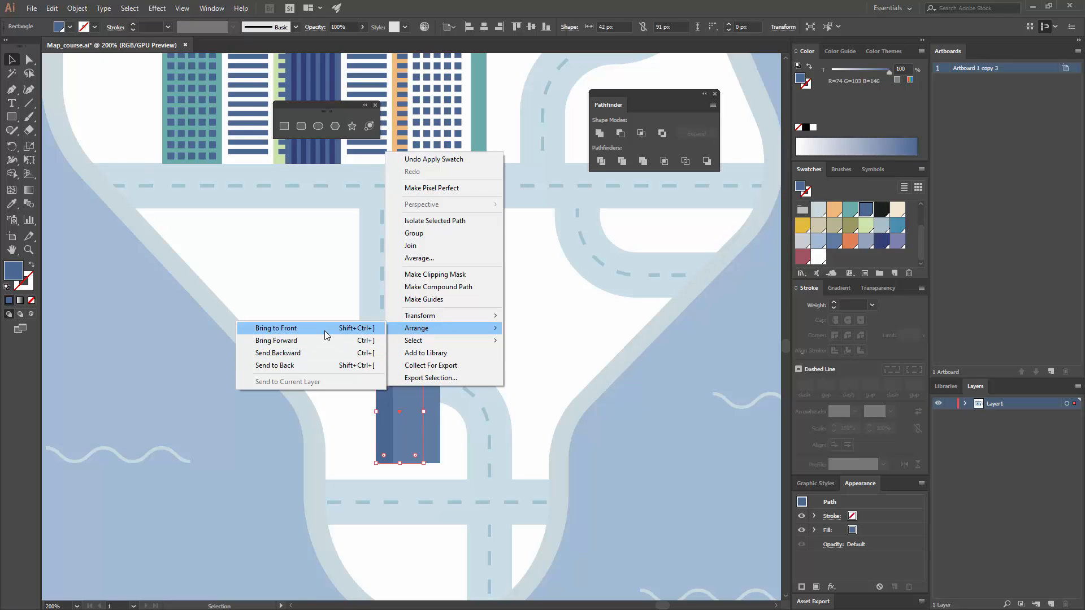
left_click(276, 328)
left_click(651, 417)
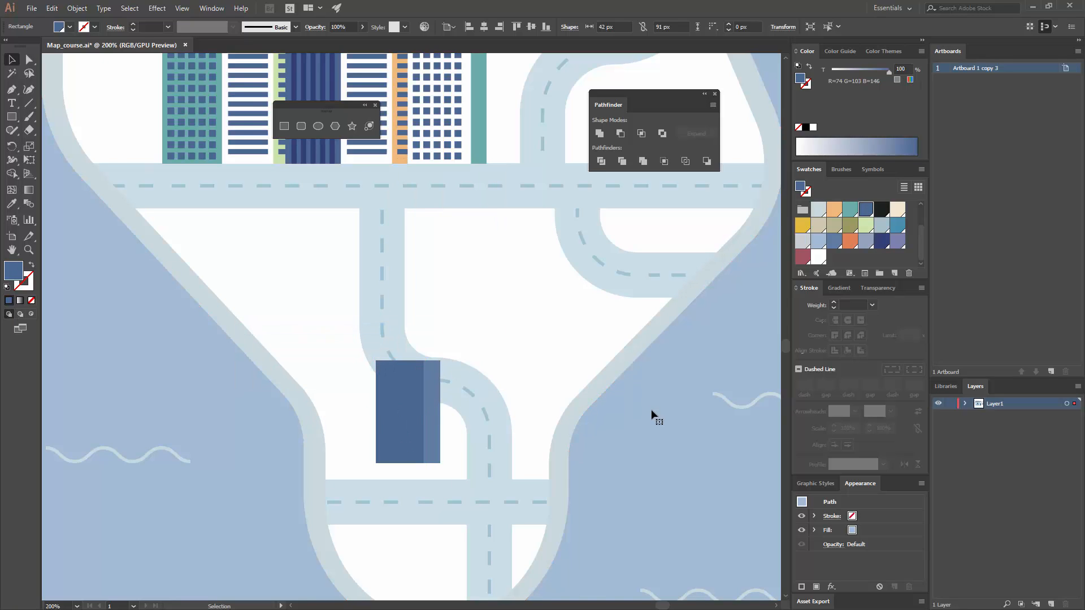
Stretch both building rectangles upward to about 108 px tall and move them together slightly up and to the left
left_click(432, 388)
left_click(412, 389, "shift")
left_click_drag(410, 360, 412, 342)
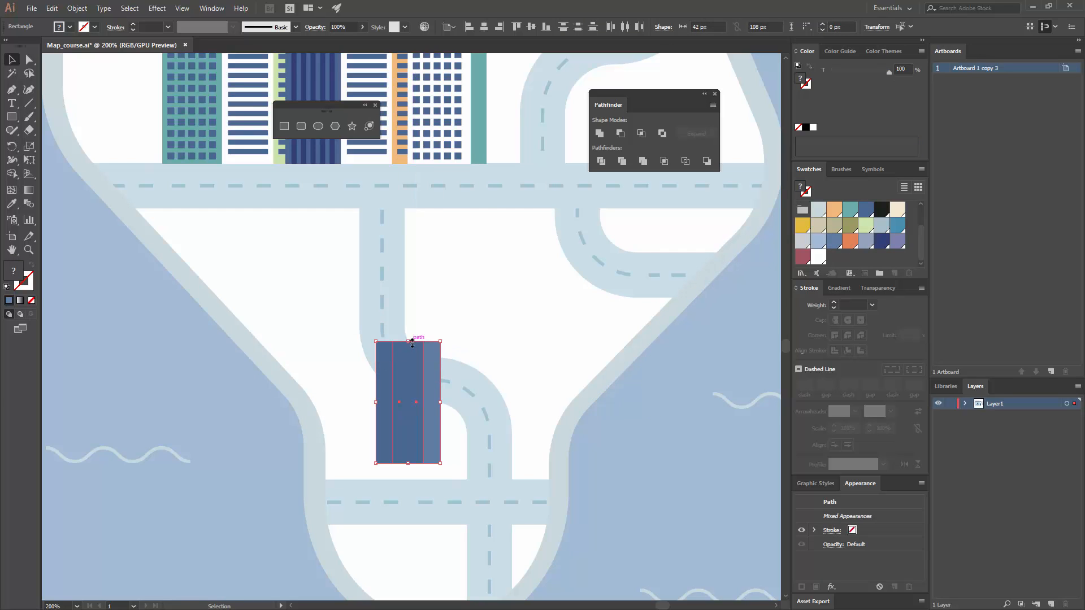
left_click_drag(404, 383, 383, 378)
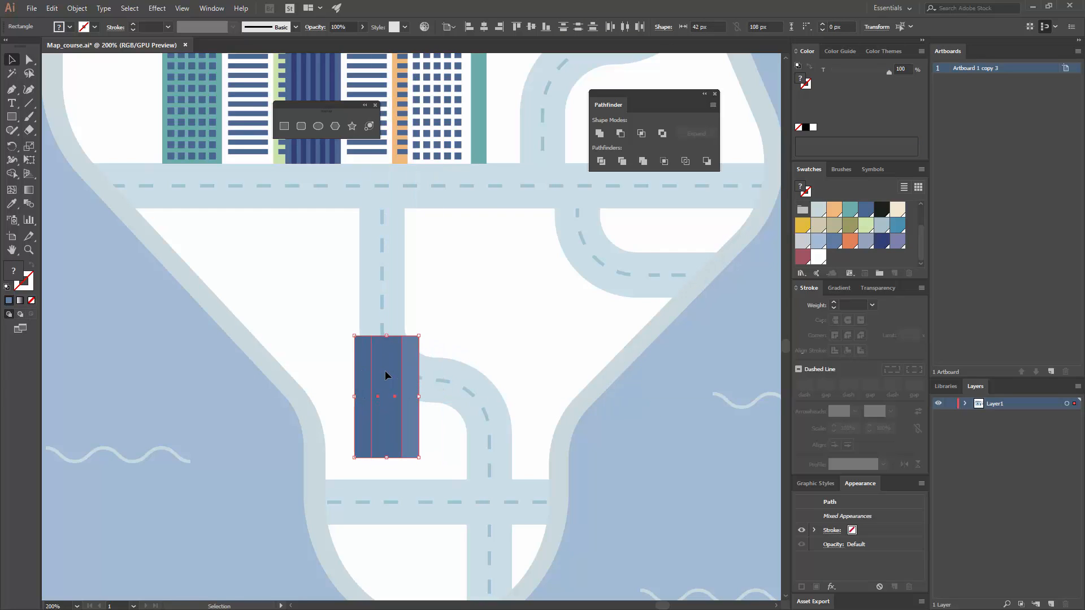
Enlarge both building rectangles to about 119 px tall and 45 px wide
left_click_drag(387, 336, 387, 323)
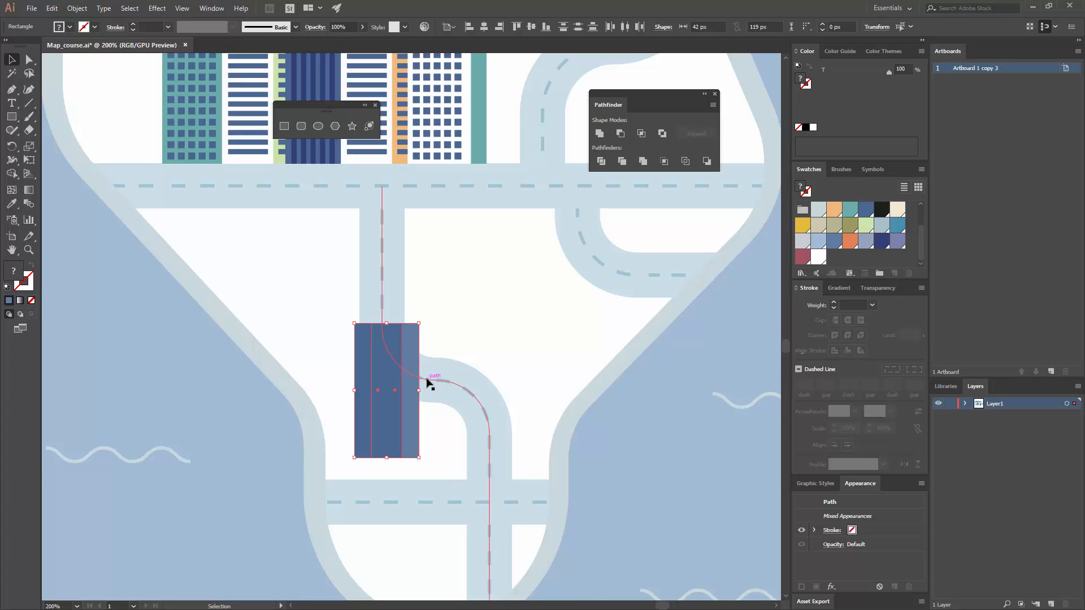
left_click_drag(423, 389, 424, 389)
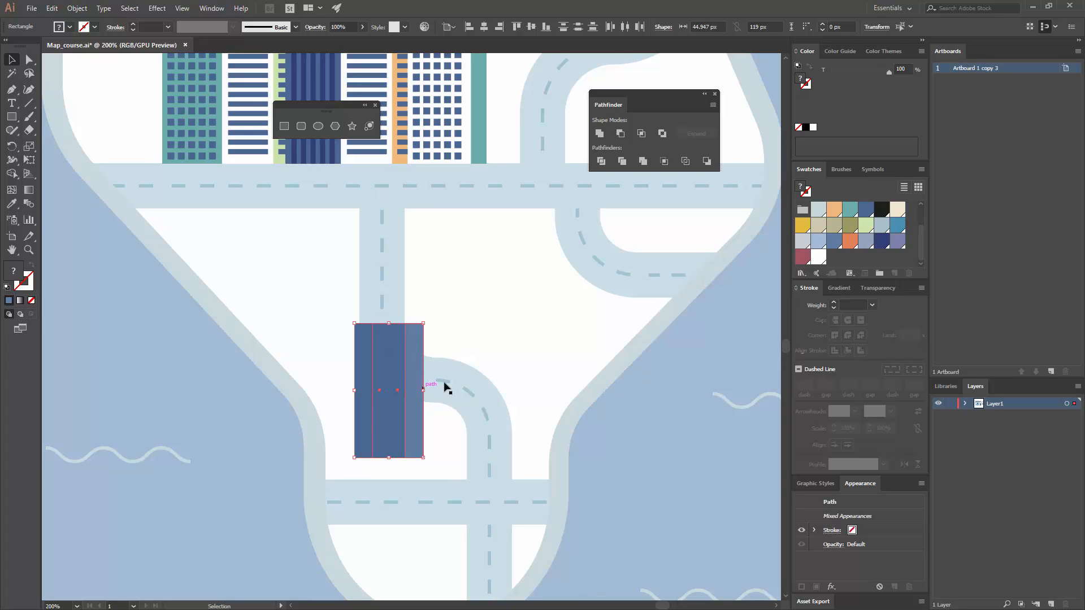
left_click(645, 418)
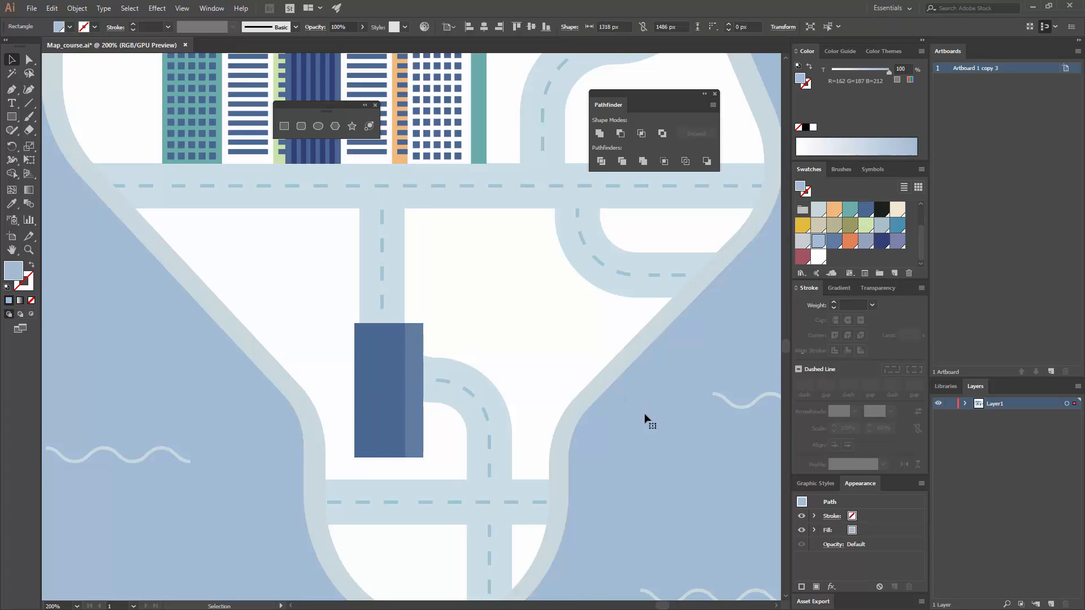
Draw a window bar about 34 by 4 px near the base of the building's front face and fill it dark navy (R=49 G=63 B=118)
left_click(285, 128)
left_click_drag(373, 409, 378, 366)
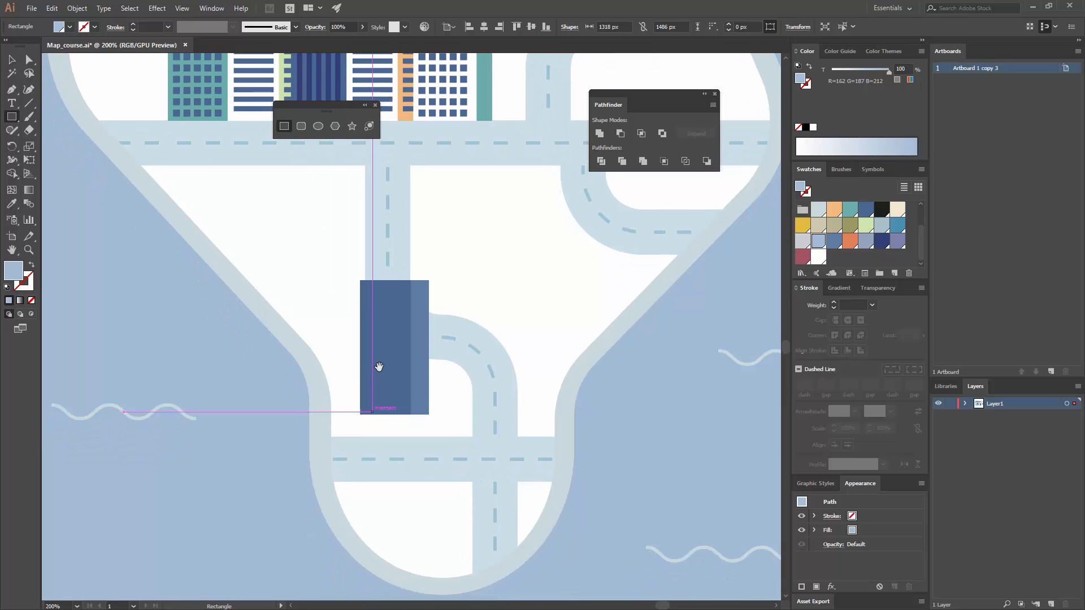
key("ctrl+=")
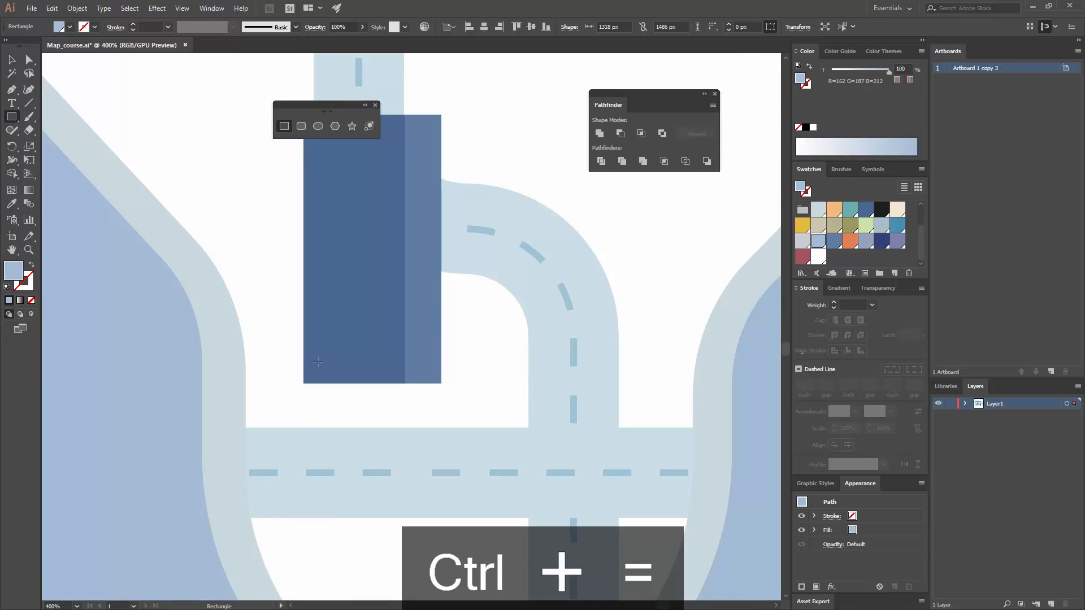
left_click_drag(315, 361, 391, 370)
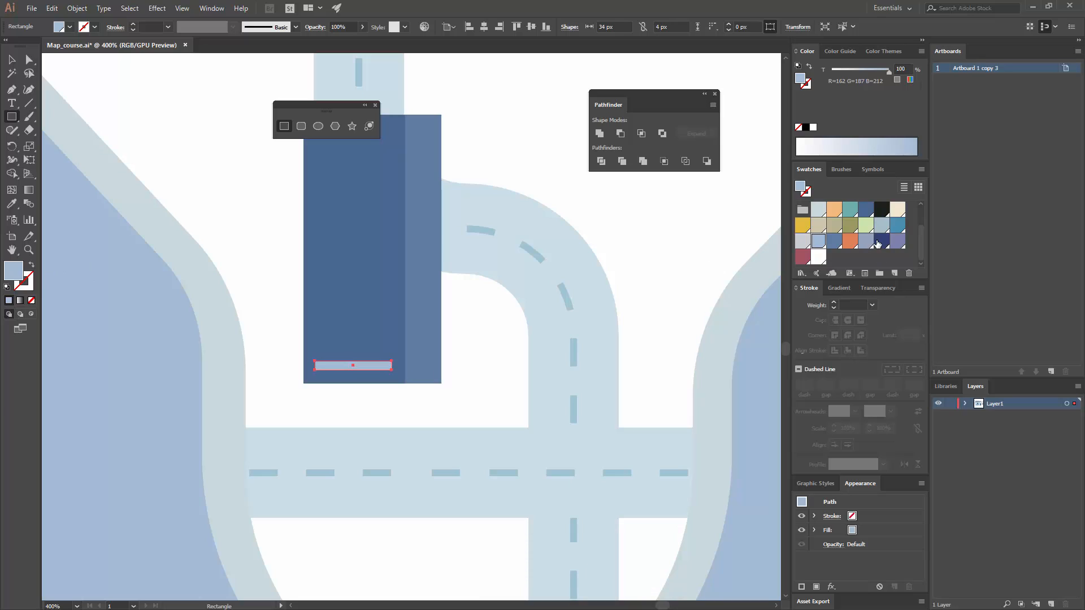
left_click(881, 241)
Centre the navy window bar horizontally on the building's front face, keeping the face as the key object
left_click(9, 60)
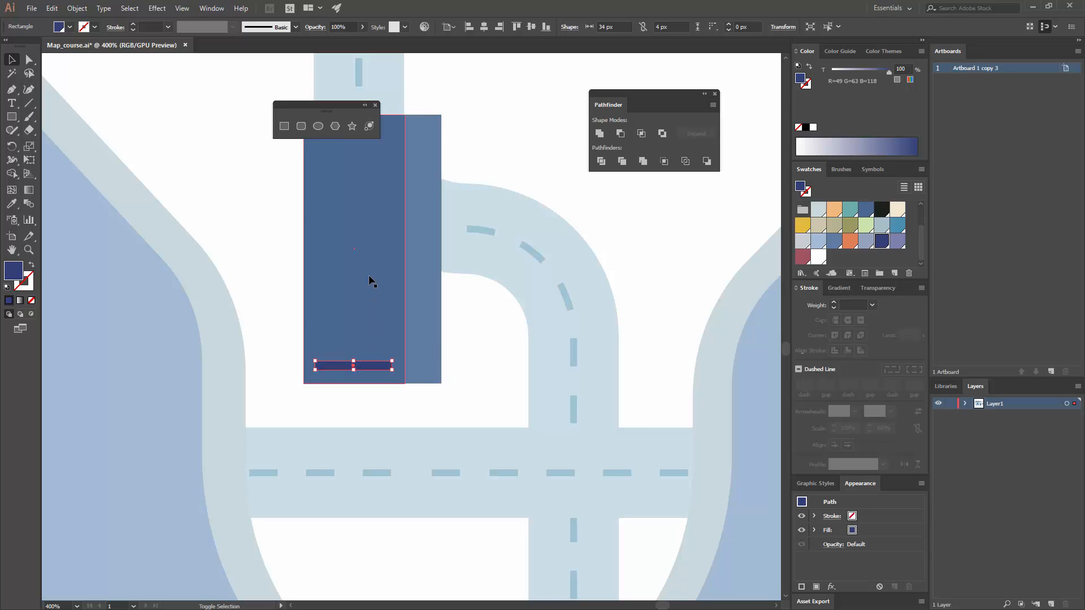
left_click(357, 220, "shift")
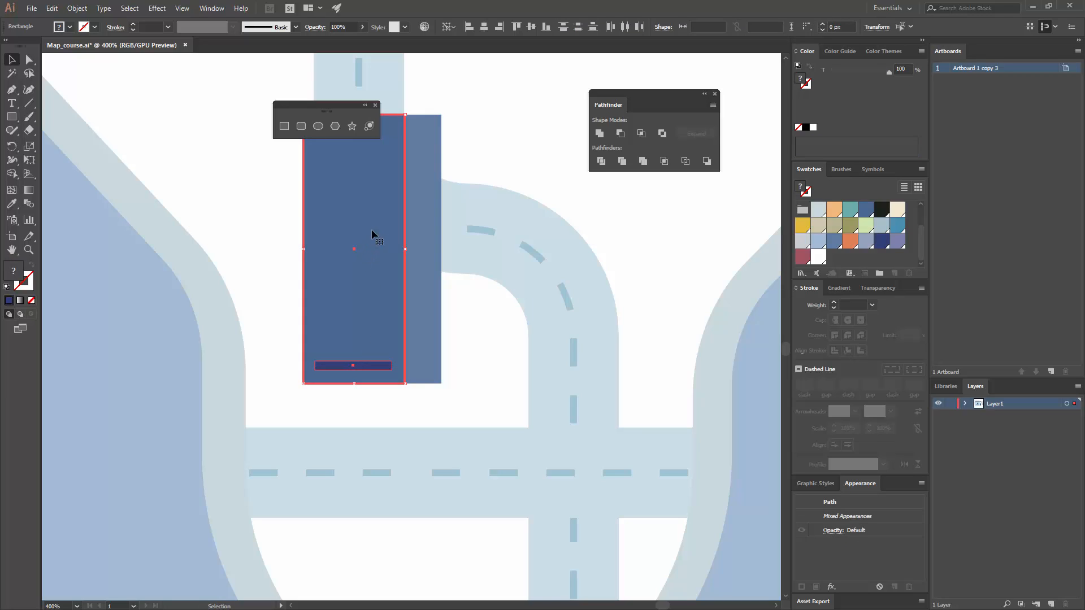
left_click_drag(392, 217, 429, 283)
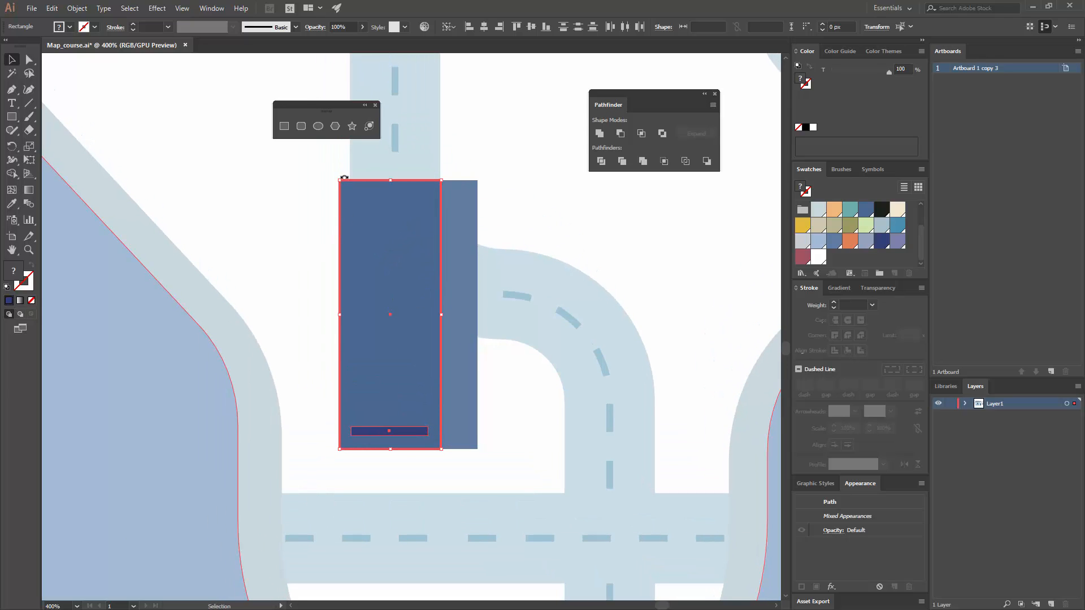
left_click(483, 27)
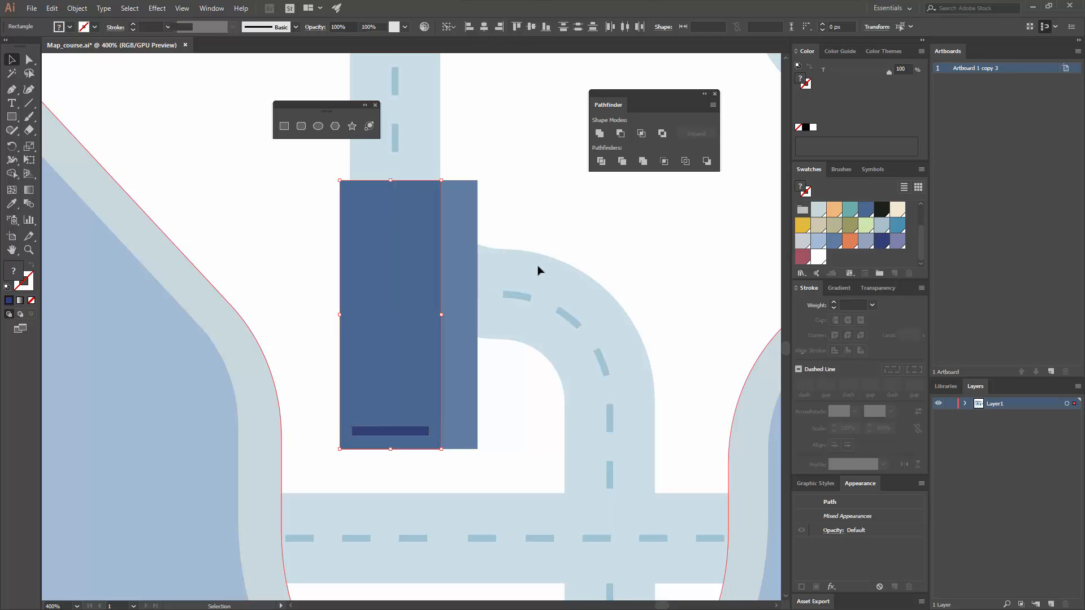
Duplicate the navy window bar a short distance above the original on the front face
left_click(455, 421)
key("ctrl+equal")
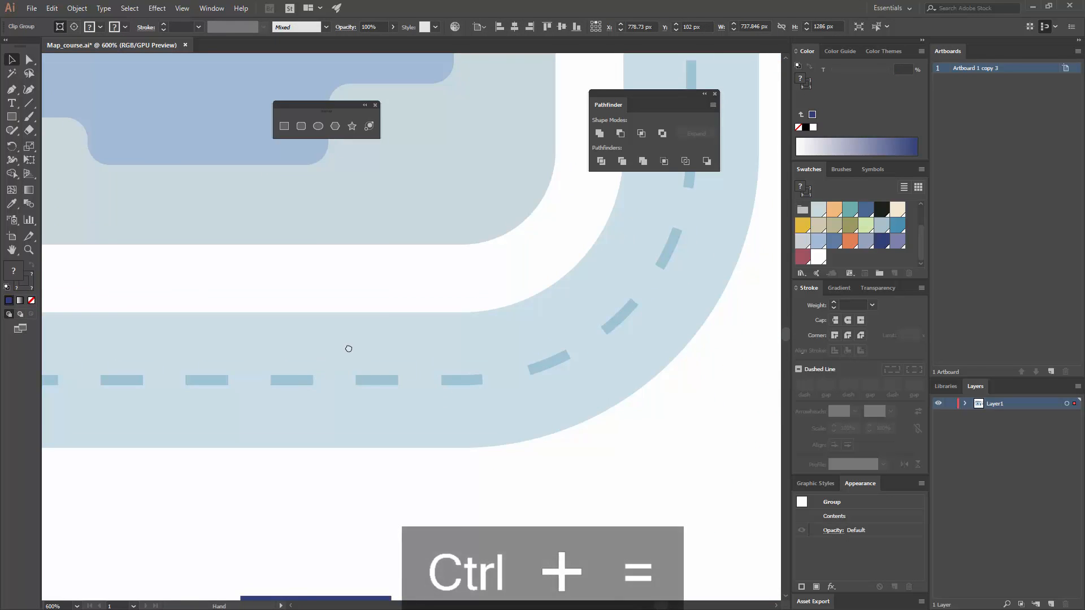
left_click_drag(211, 501, 424, 160)
left_click_drag(446, 554, 344, 79)
left_click_drag(413, 565, 370, 150)
left_click_drag(499, 582, 318, 376)
left_click_drag(412, 421, 410, 390)
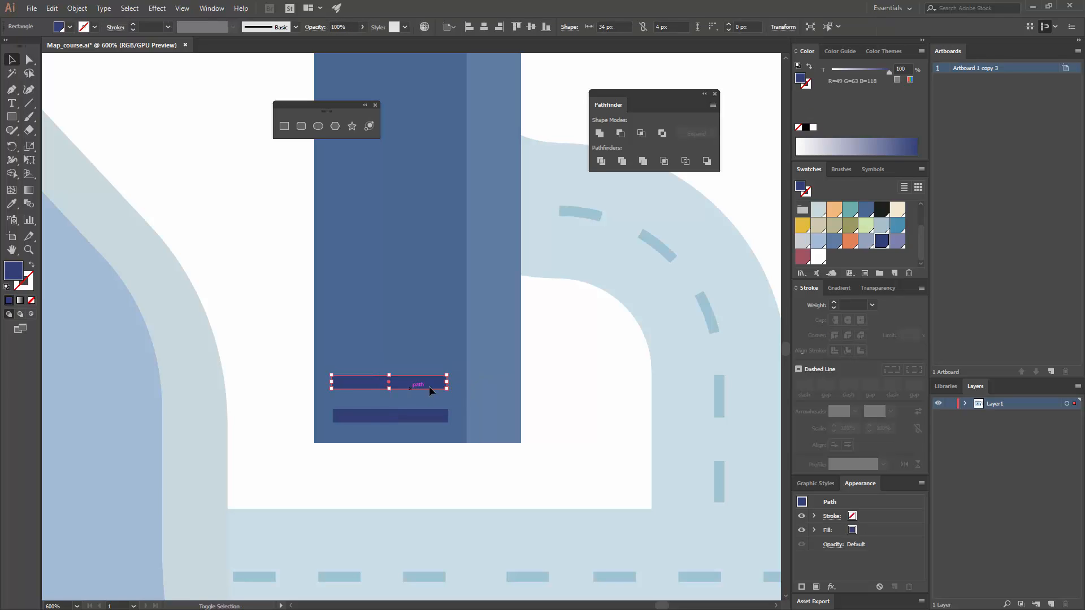
key("ctrl+equal")
key("ctrl+equal")
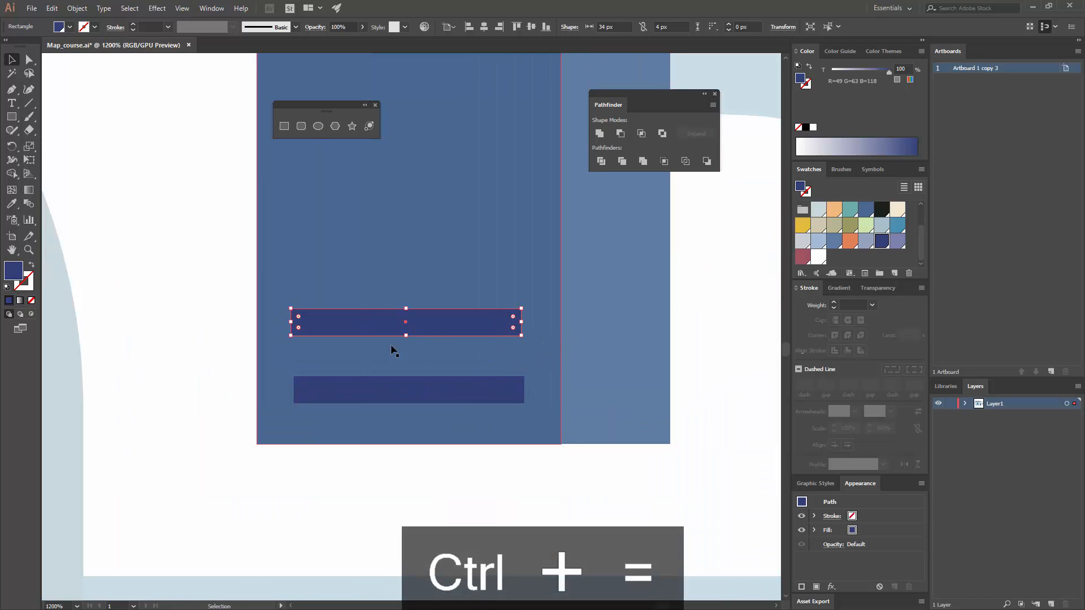
Repeat the bar duplication nine times to fill the front face with evenly spaced window bars up to its top
key("ctrl+minus")
key("ctrl+minus")
key("ctrl+minus")
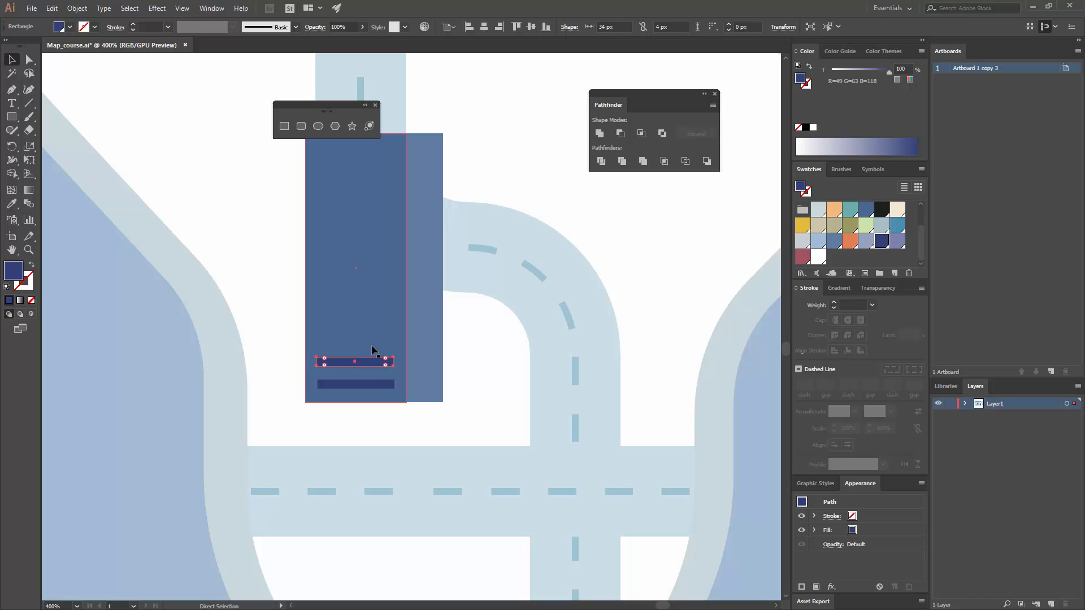
key("ctrl+d")
key("ctrl+d")
key("ctrl+d")
key("ctrl+d")
key("ctrl+d")
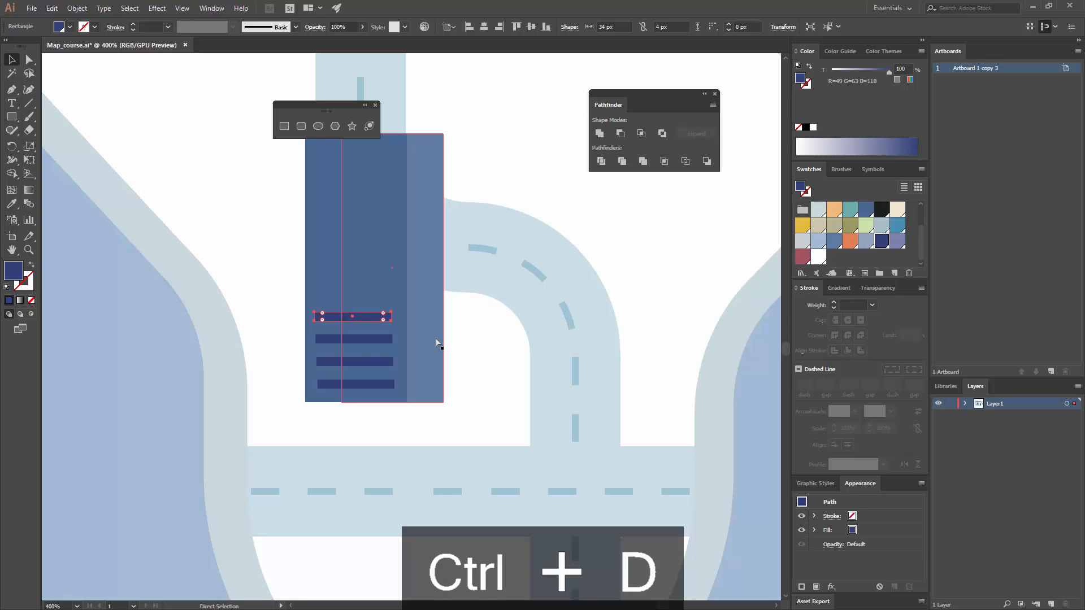
key("ctrl+d")
key("ctrl+d")
key("ctrl+d")
key("ctrl+d")
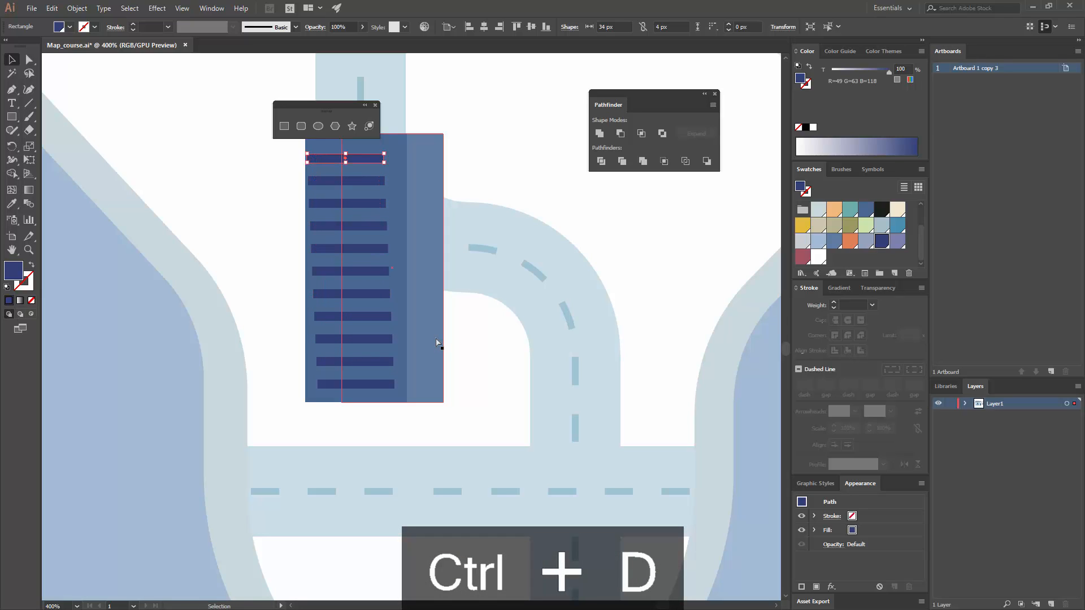
left_click_drag(458, 361, 512, 410)
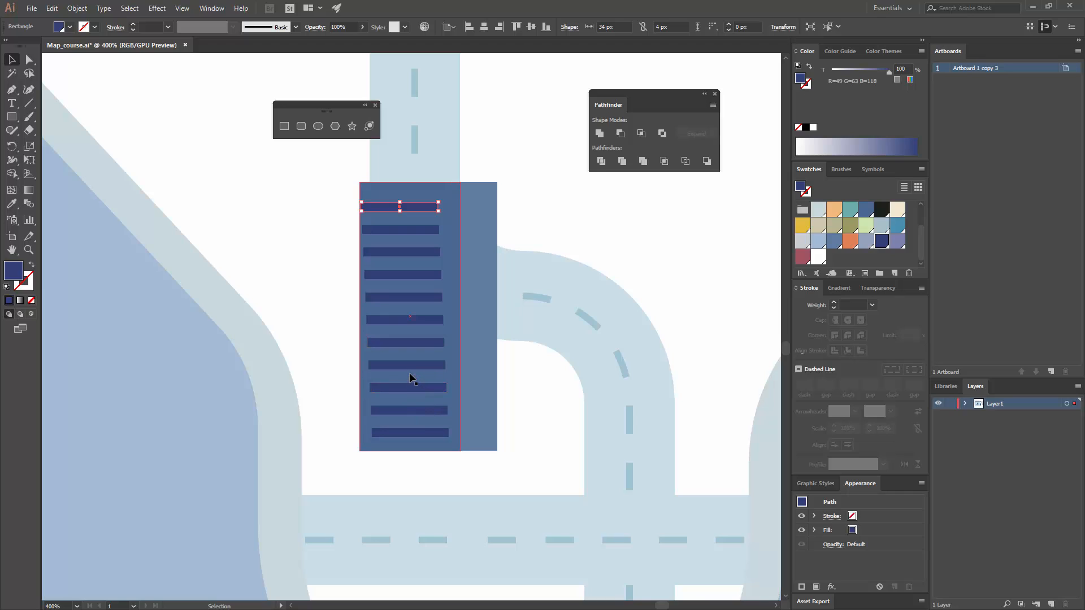
Align all the navy window bars on the skyscraper's front face by their right edges and group them
left_click(412, 433)
left_click(411, 411, "shift")
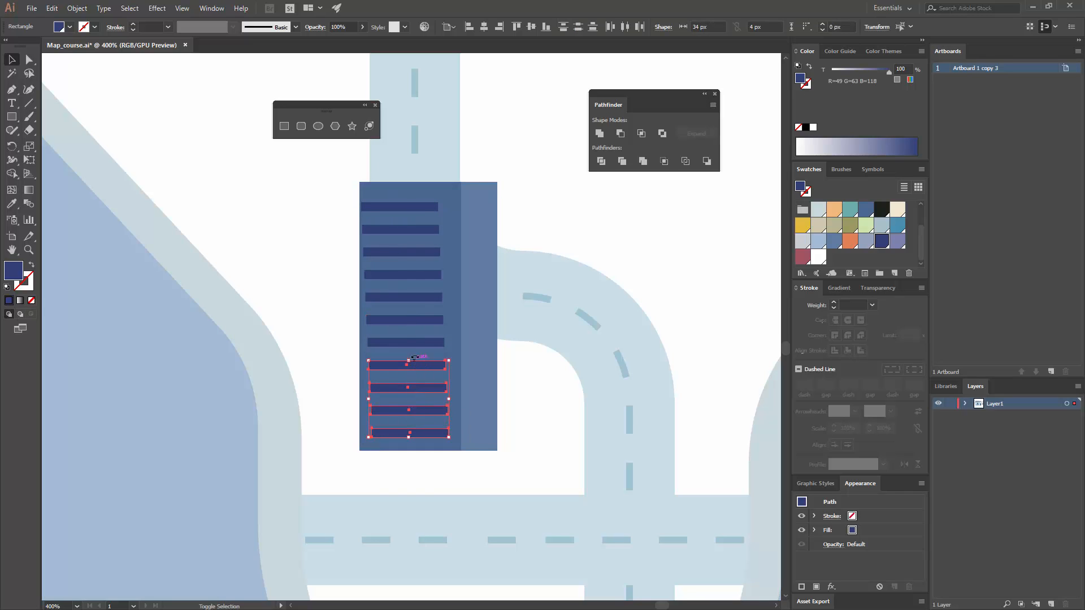
left_click(421, 297, "shift")
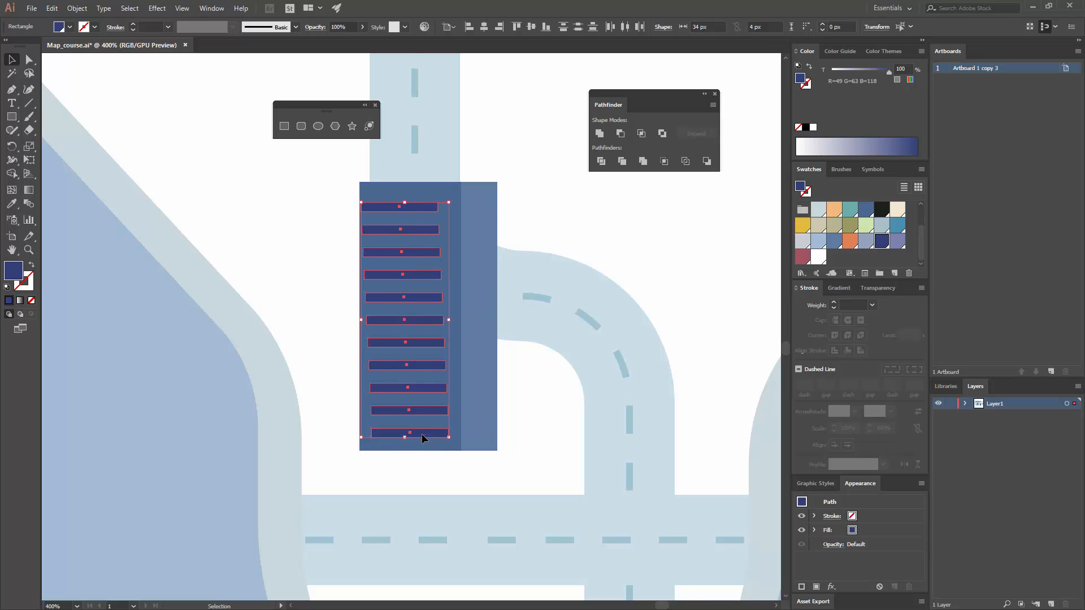
left_click(499, 27)
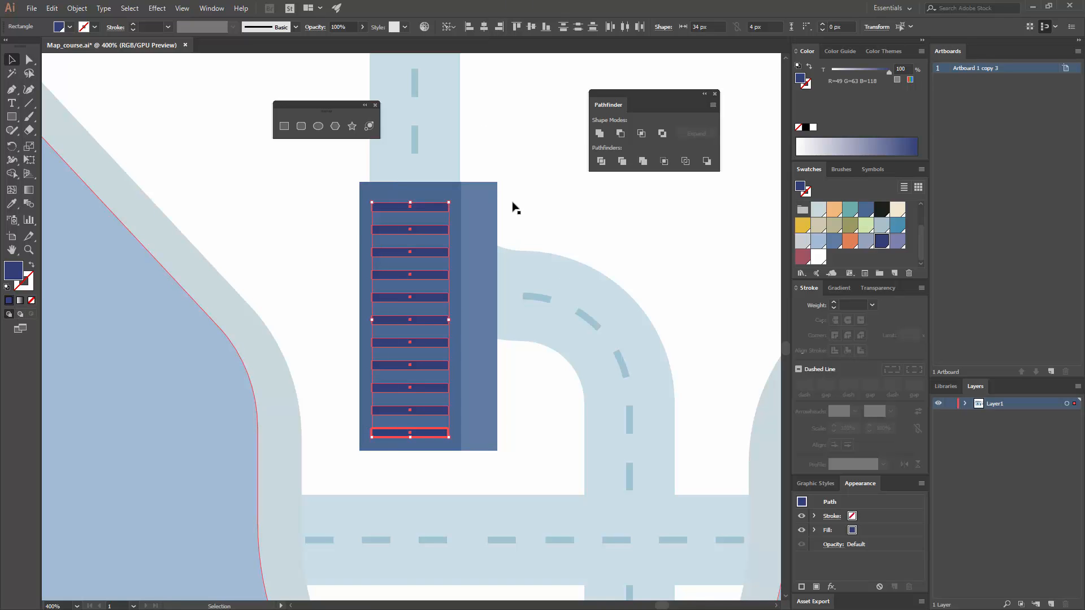
key("ctrl+g")
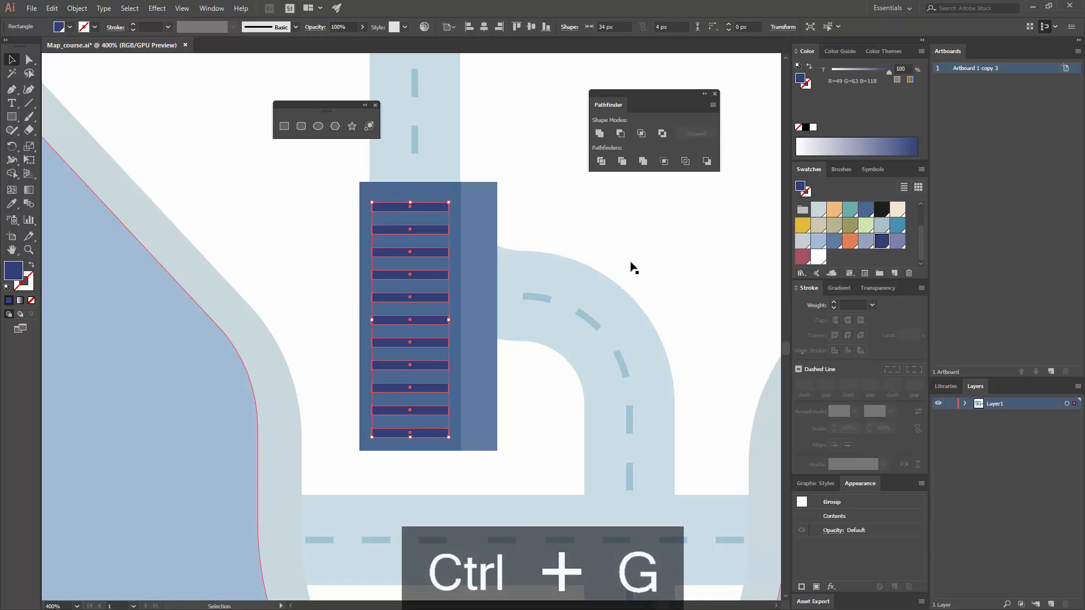
Look over the other buildings and the empty blocks around the new skyscraper to judge where another building fits
left_click(528, 291)
scroll(525, 288, "up", 1)
scroll(525, 288, "right", 1)
key("ctrl+minus")
key("ctrl+minus")
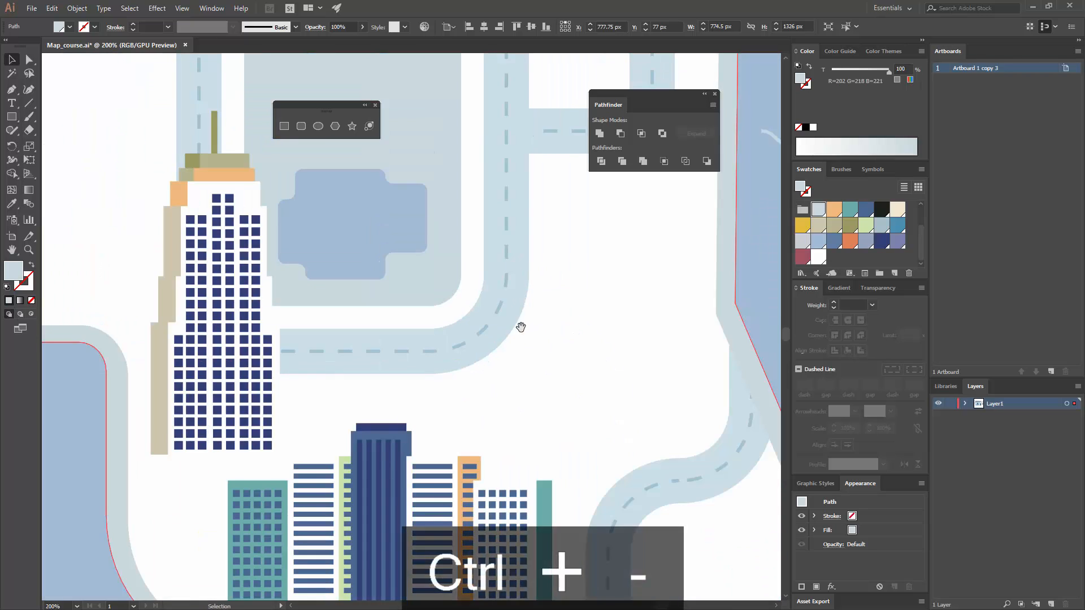
scroll(520, 324, "down", 3)
key("ctrl+z")
left_click_drag(454, 486, 422, 223)
left_click_drag(494, 572, 468, 349)
left_click(485, 533)
left_click_drag(481, 222, 456, 358)
left_click_drag(470, 289, 455, 320)
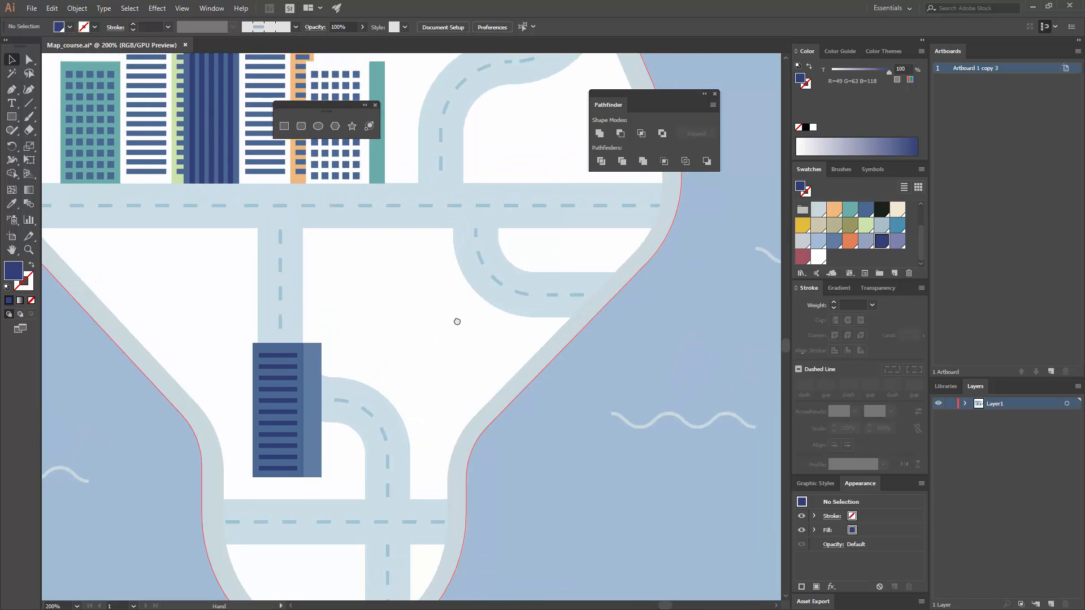
Draw a rectangle about 42 by 74 px just left of the vertical road and add a teal duplicate (R=103 G=173 B=169) offset slightly right
left_click_drag(287, 383, 432, 374)
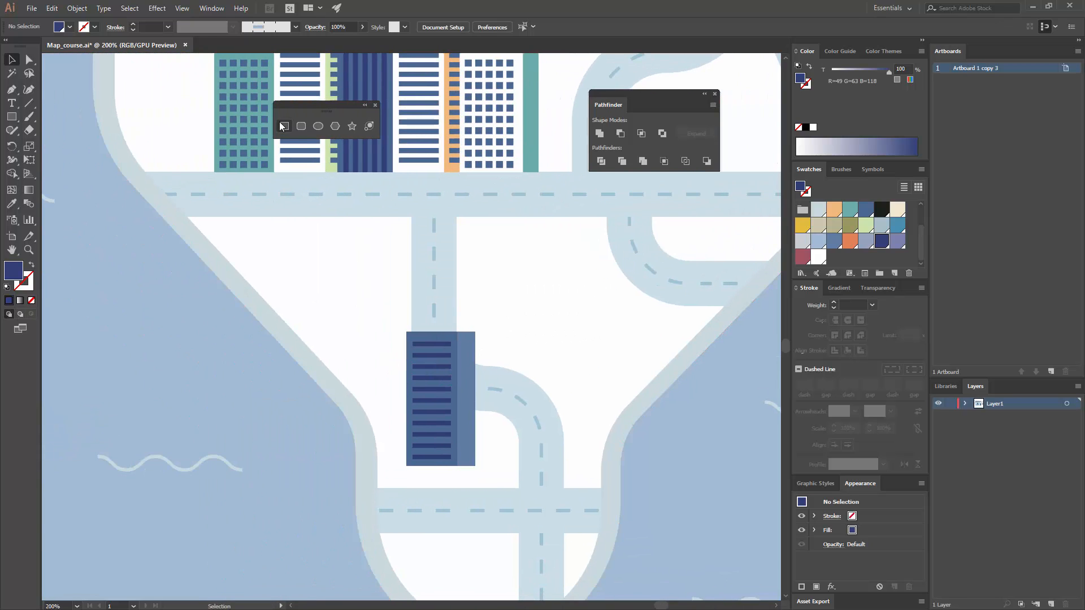
left_click_drag(343, 248, 390, 332)
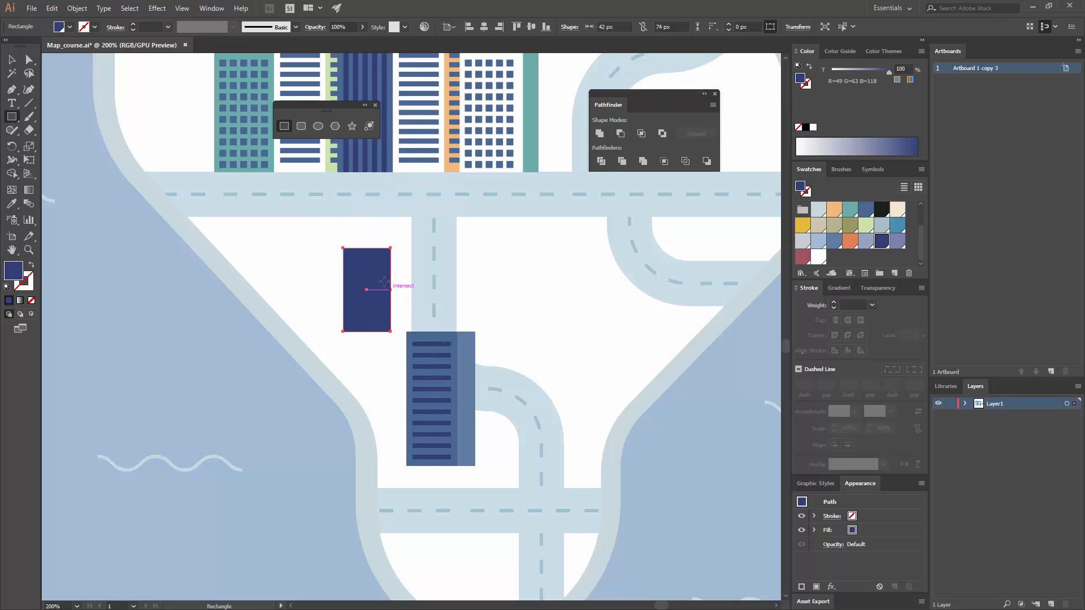
key("v")
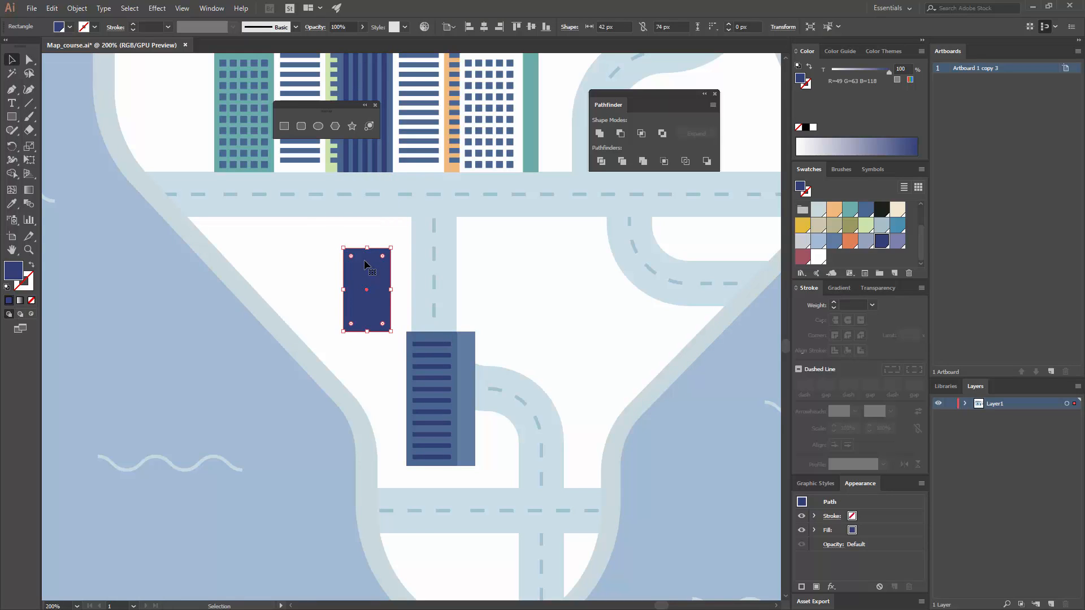
left_click_drag(379, 260, 394, 262)
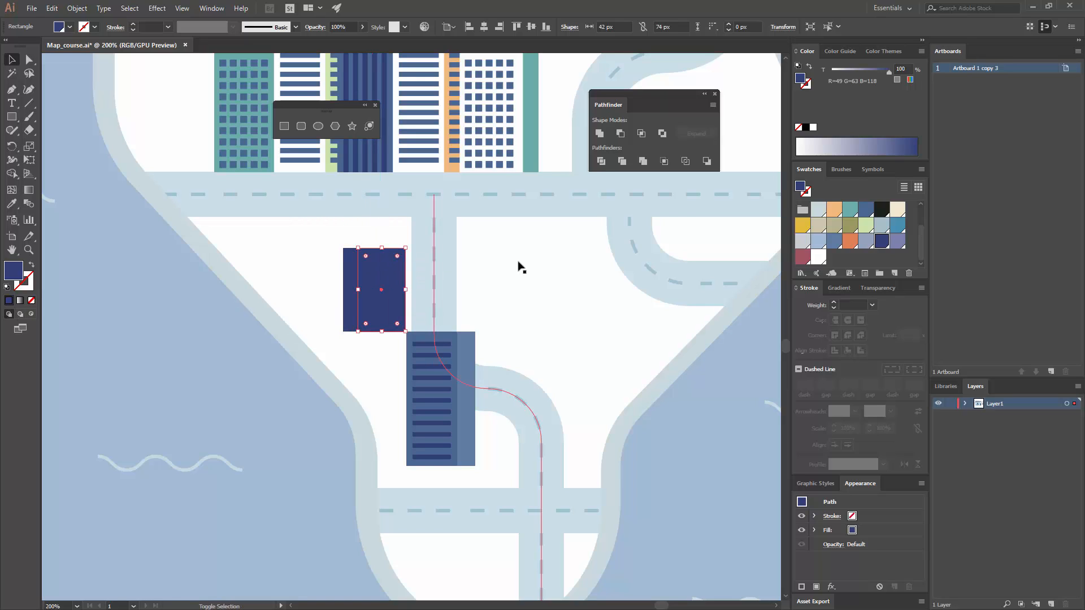
left_click(849, 210)
Fill the original rectangle with medium blue (R=96 G=125 B=160) and arrange it in front of the teal copy
left_click(350, 274)
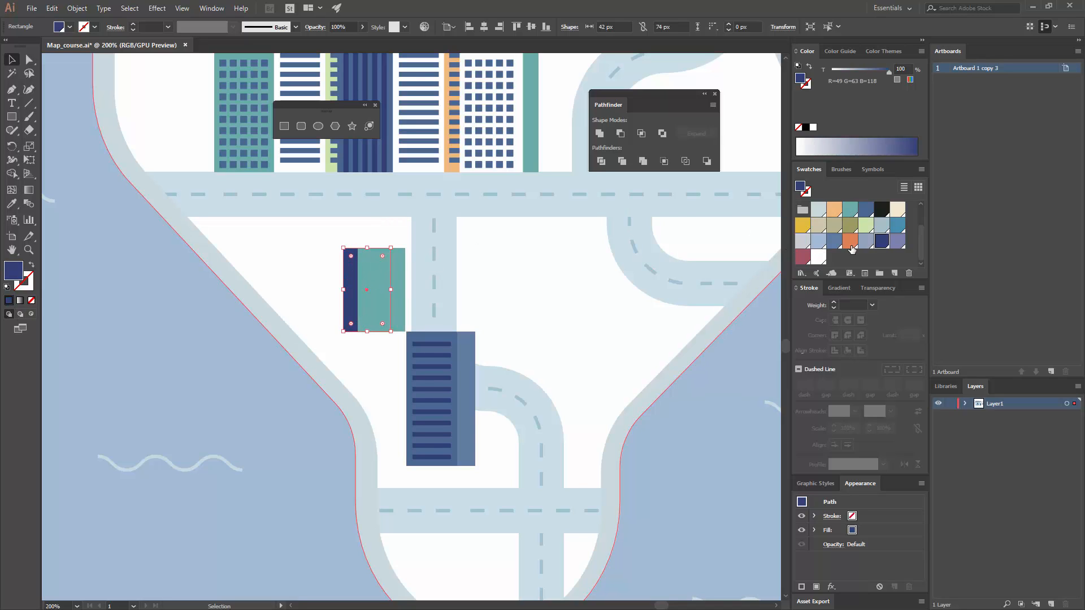
left_click(834, 241)
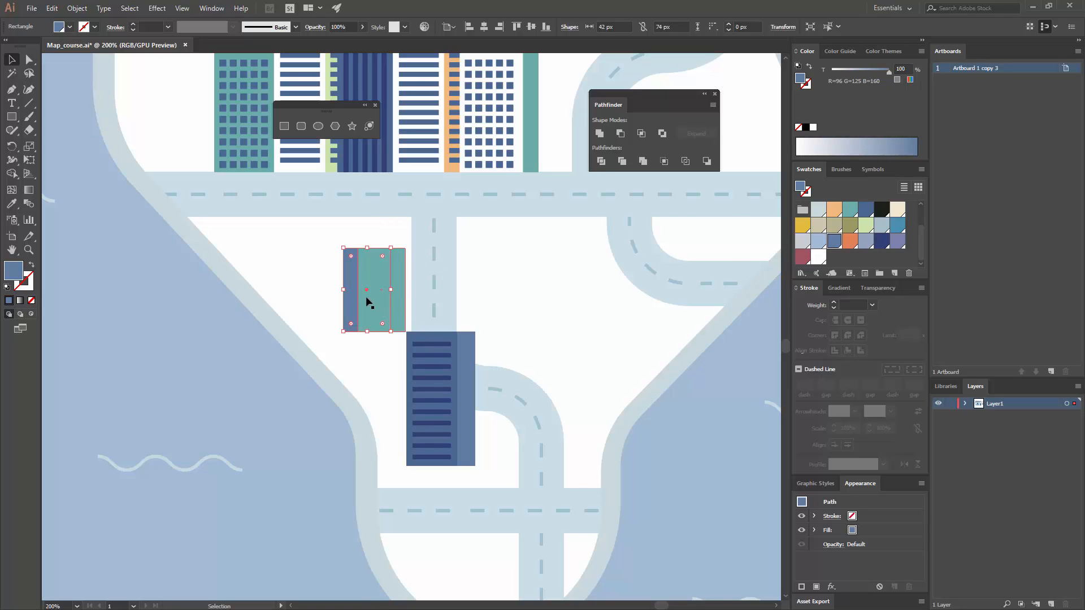
right_click(350, 277)
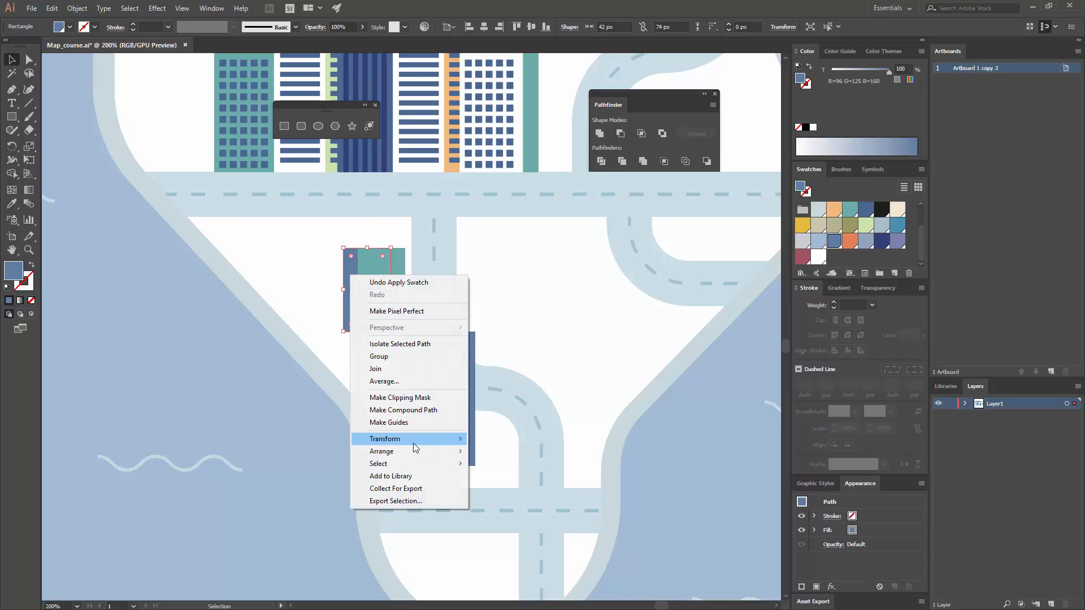
mouse_move(411, 451)
left_click(274, 451)
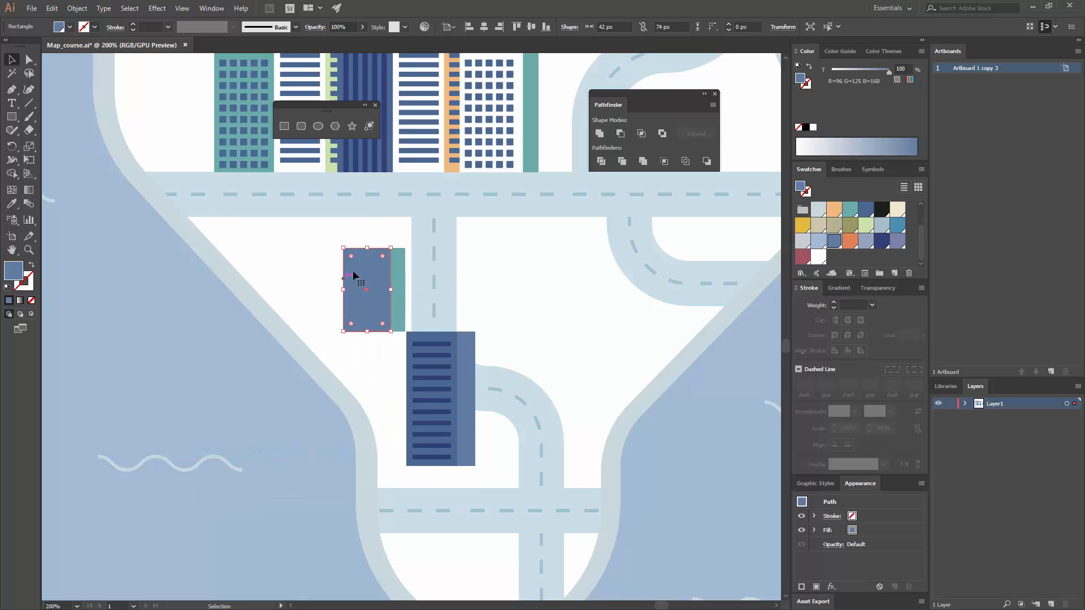
Draw a window about 5 by 9 px near the blue face's upper-left corner and give it the navy colour sampled from the skyscraper's bars
left_click(457, 285)
left_click_drag(457, 284, 483, 331)
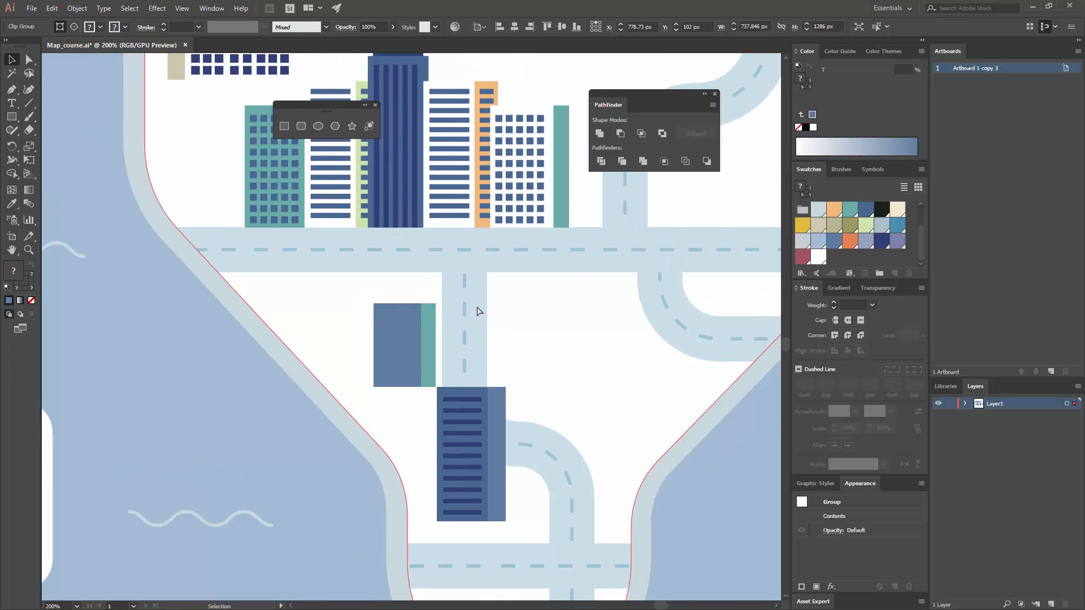
key("ctrl+equal")
left_click_drag(420, 406, 372, 23)
left_click_drag(389, 481, 313, 143)
left_click(287, 125)
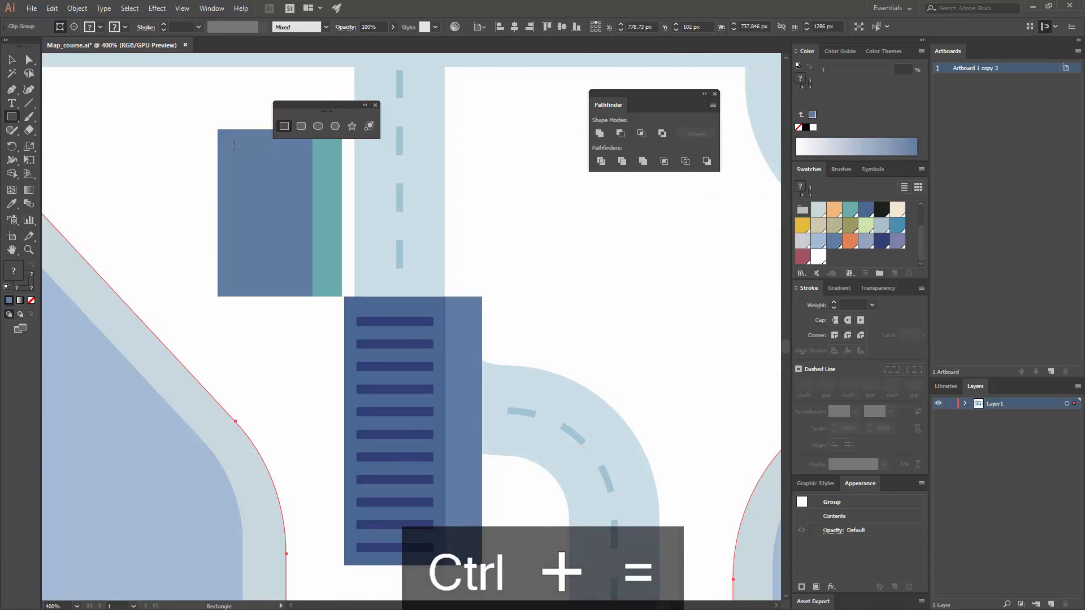
left_click_drag(235, 145, 247, 165)
left_click(12, 211)
left_click(368, 319)
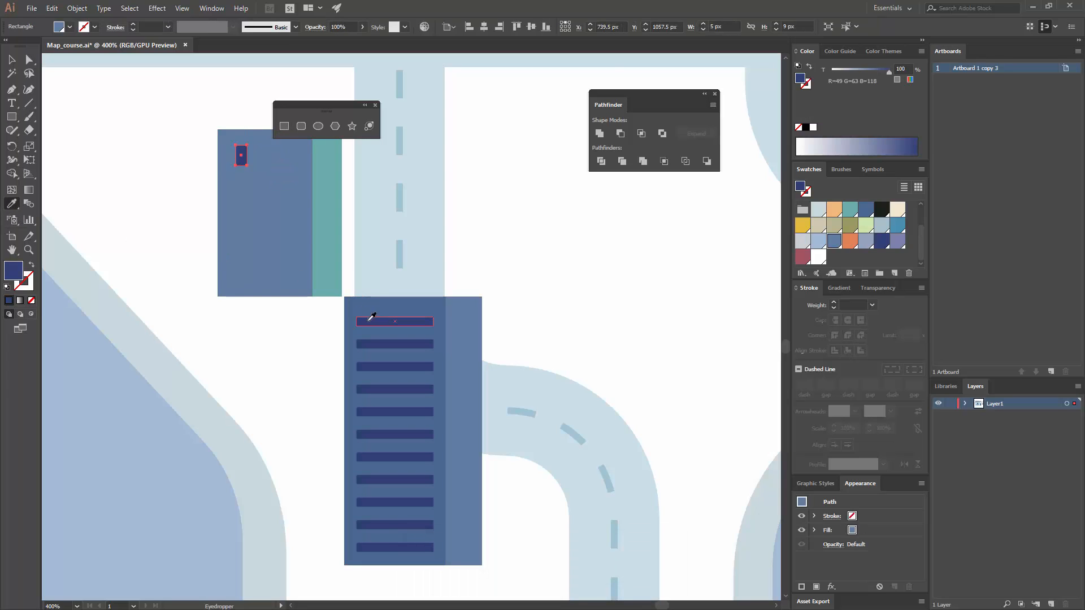
Duplicate the navy window to the right to form a pair, and repeat the pair downward to make four evenly spaced rows
key("v")
left_click(347, 198)
left_click_drag(241, 156, 284, 191)
left_click(242, 159, "ctrl+shift")
key("ctrl+g")
key("ctrl+d")
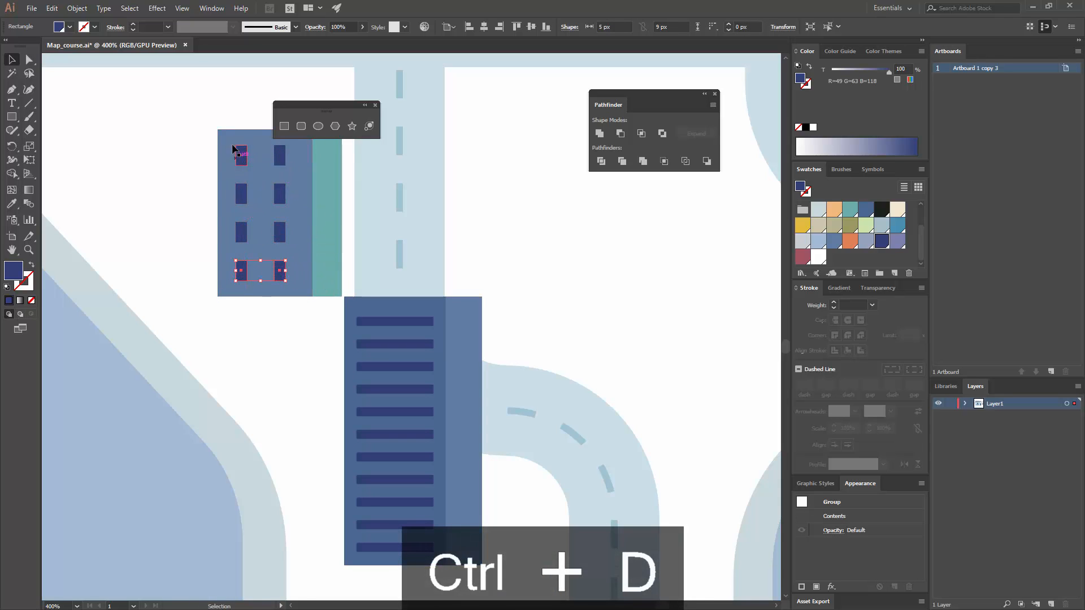
Group all four rows of navy windows on the small building
left_click(244, 238, "shift")
left_click(242, 199, "shift")
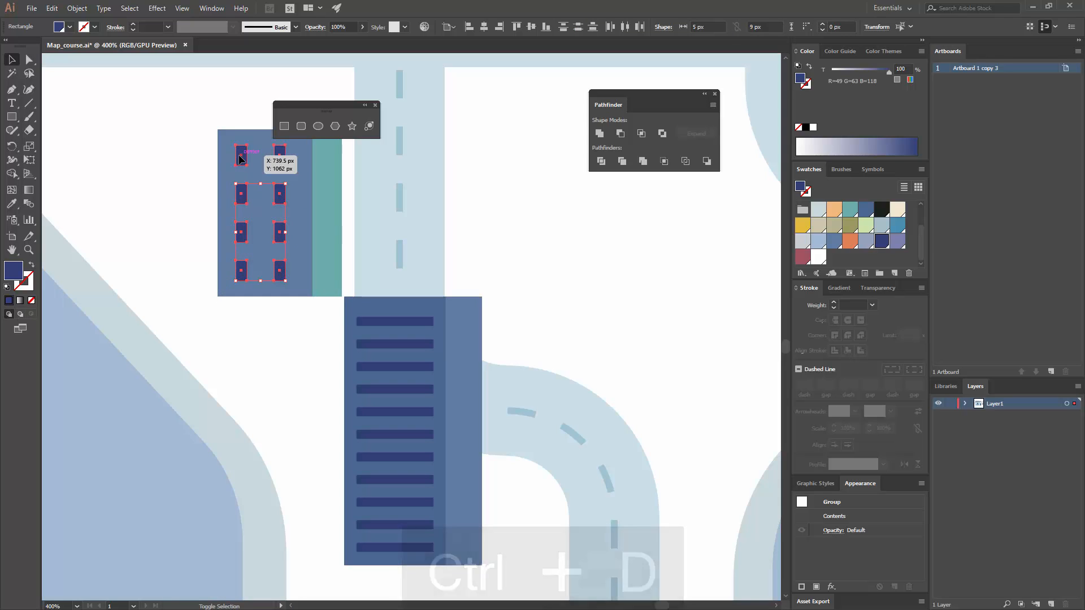
left_click(242, 159, "shift")
key("ctrl+g")
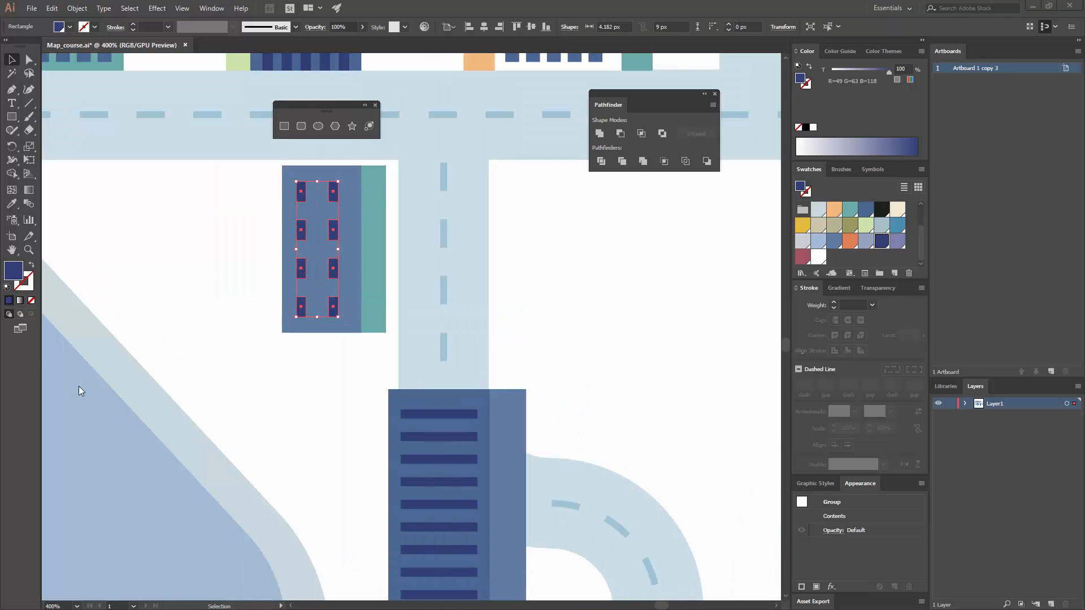
Centre the window group horizontally on the small building's blue front face, keeping the face as the key object
left_click(362, 195)
left_click(333, 191, "shift")
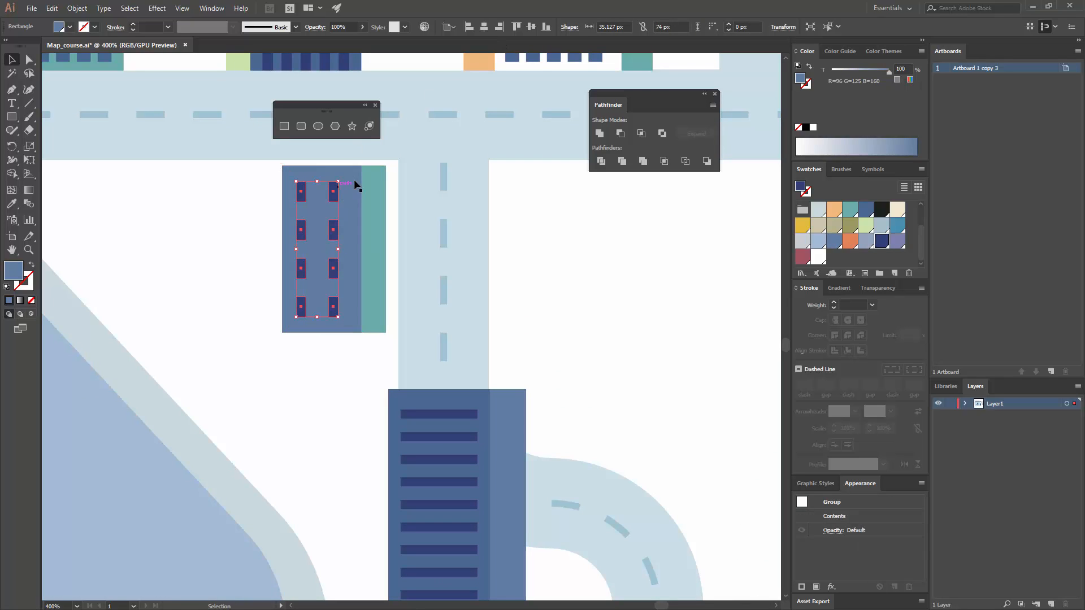
left_click(482, 27)
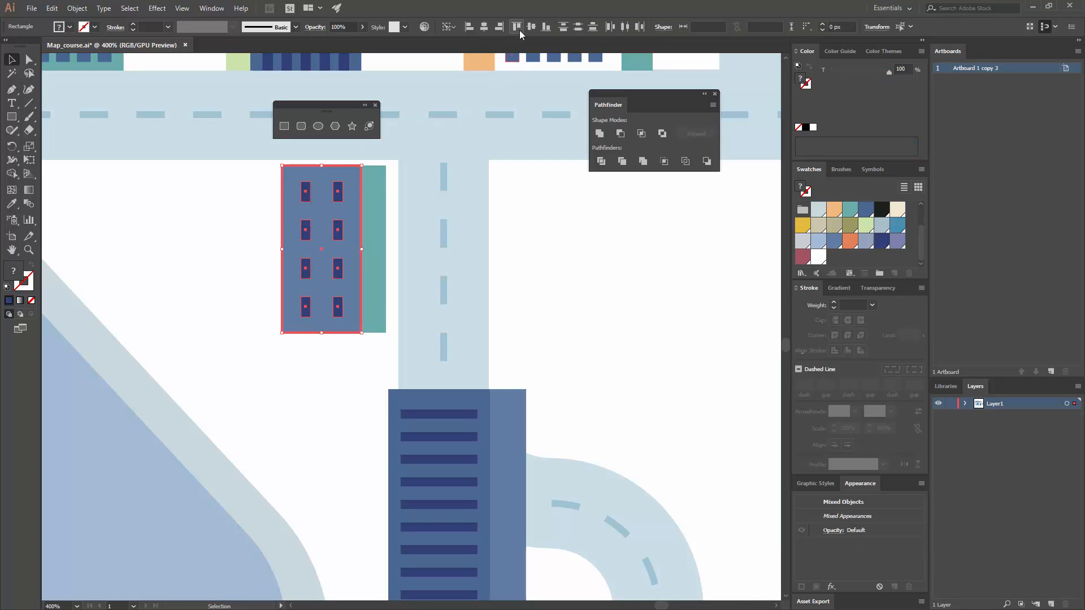
Group the small building's teal side, blue front face and windows into one object
left_click(374, 200)
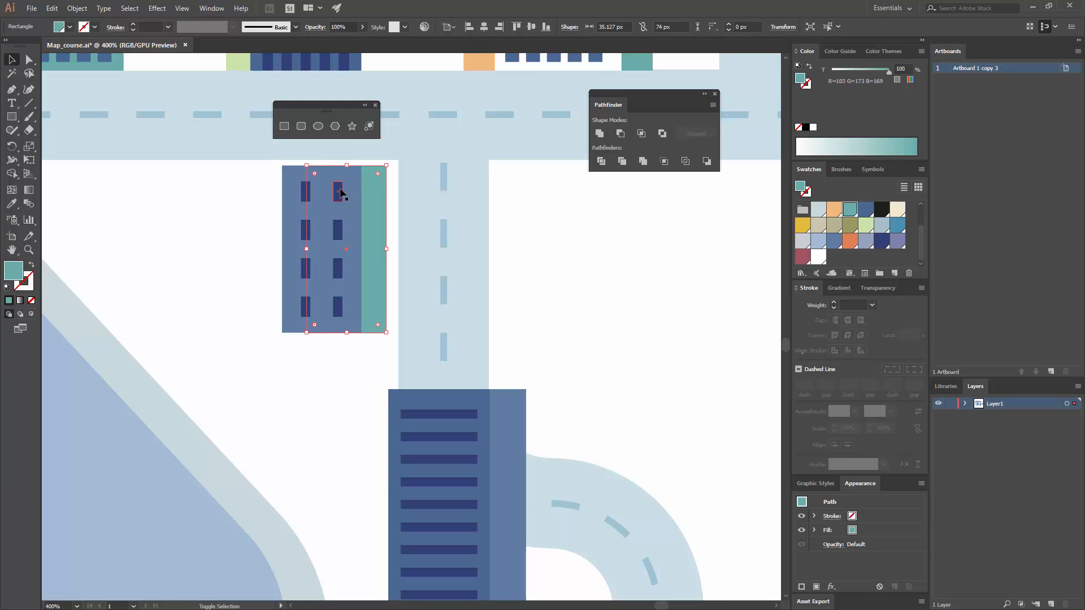
left_click(341, 193, "shift")
left_click(356, 182, "shift")
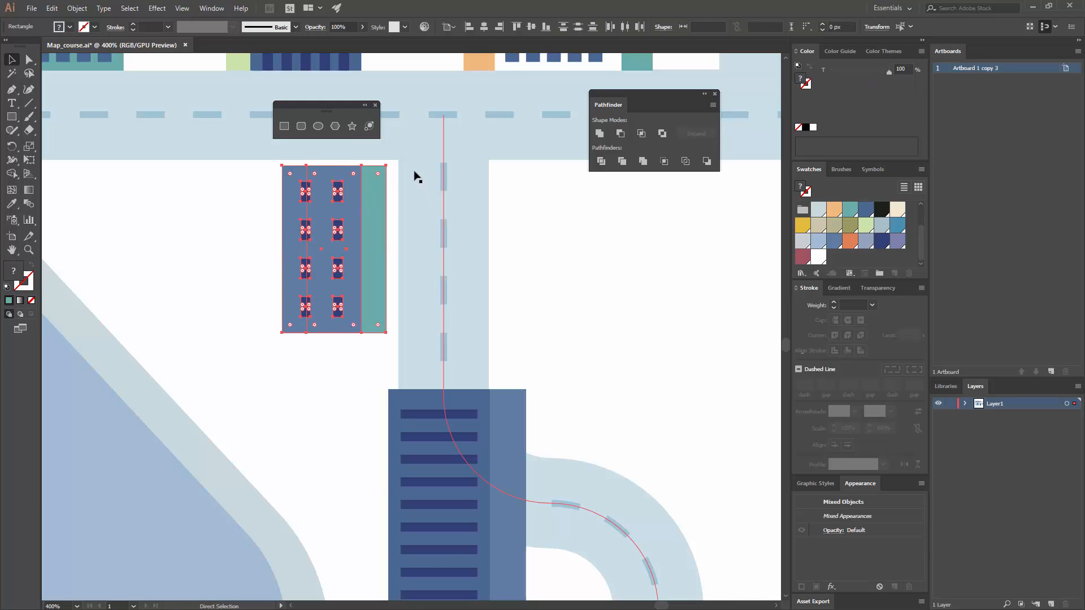
key("ctrl+g")
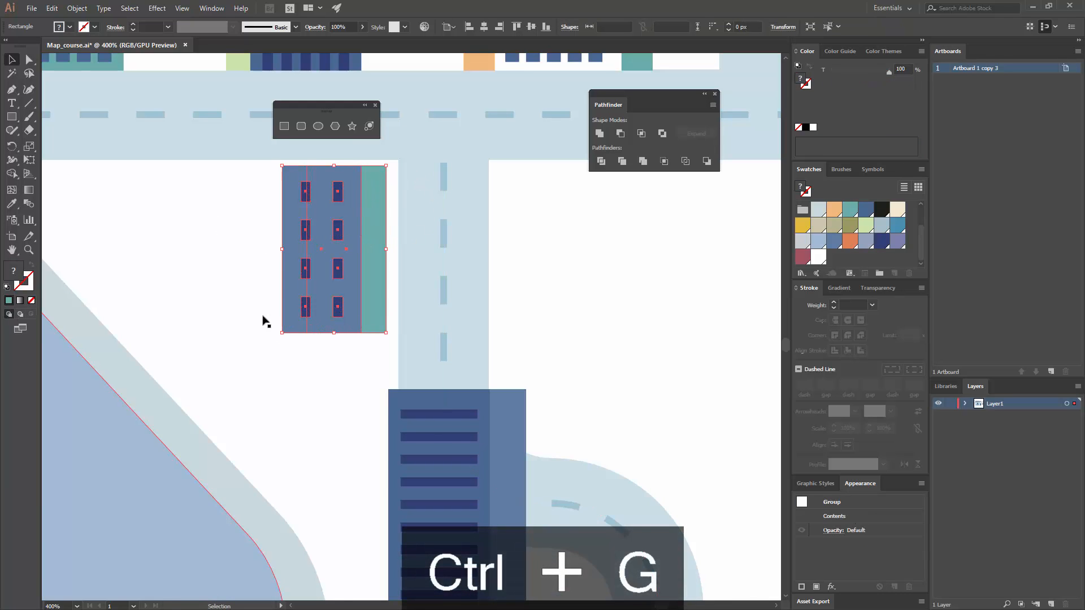
Group the skyscraper's front face, lighter side and window bars into one object
scroll(390, 384, "down", 5)
scroll(407, 342, "right", 2)
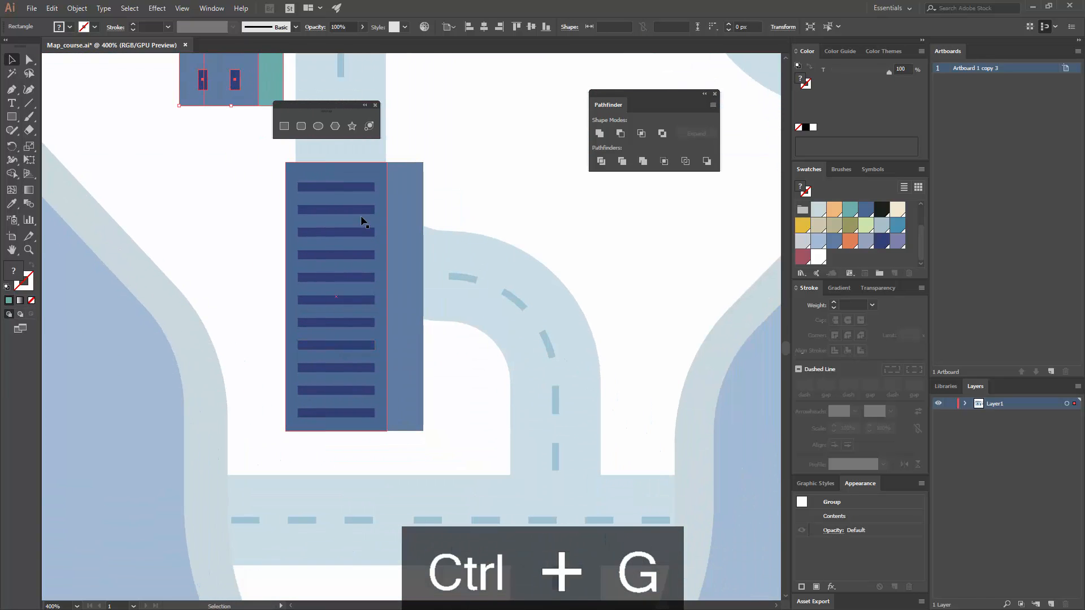
left_click(363, 217)
left_click(400, 178, "shift")
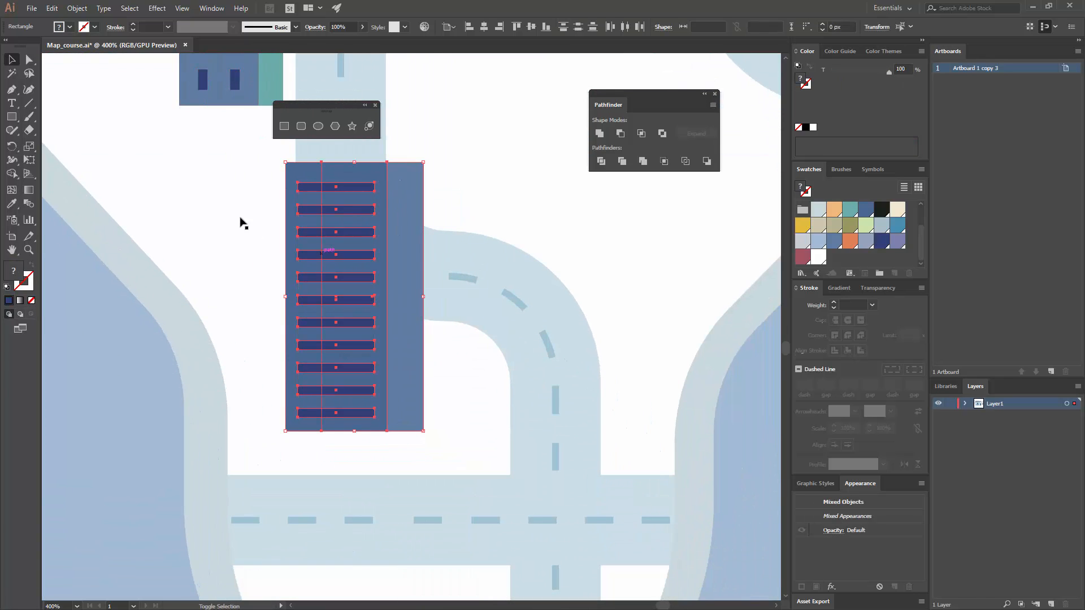
key("ctrl+g")
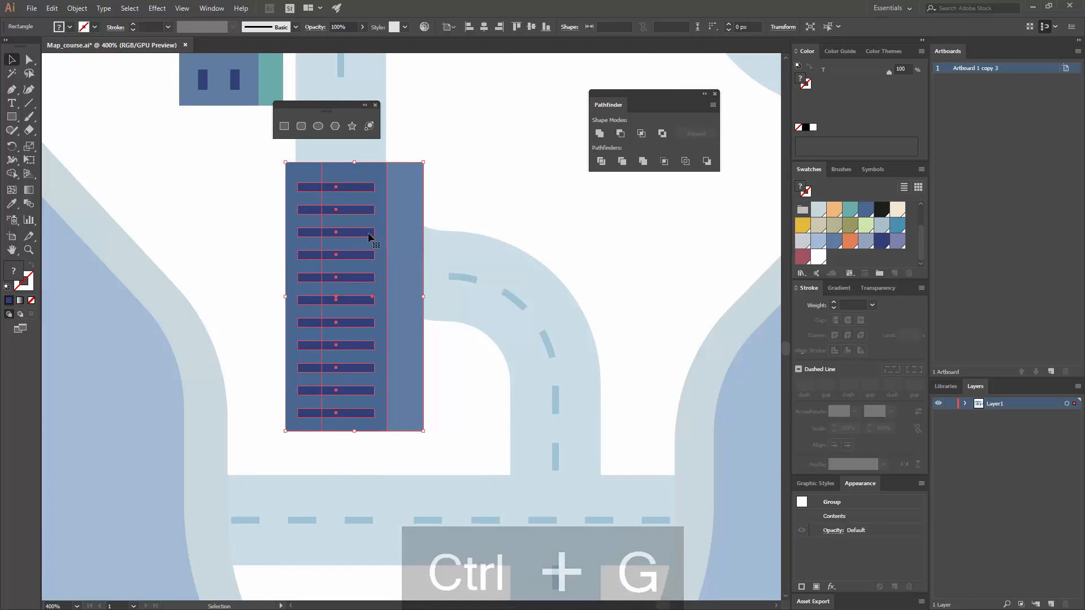
key("ctrl+minus")
key("ctrl+minus")
key("ctrl+minus")
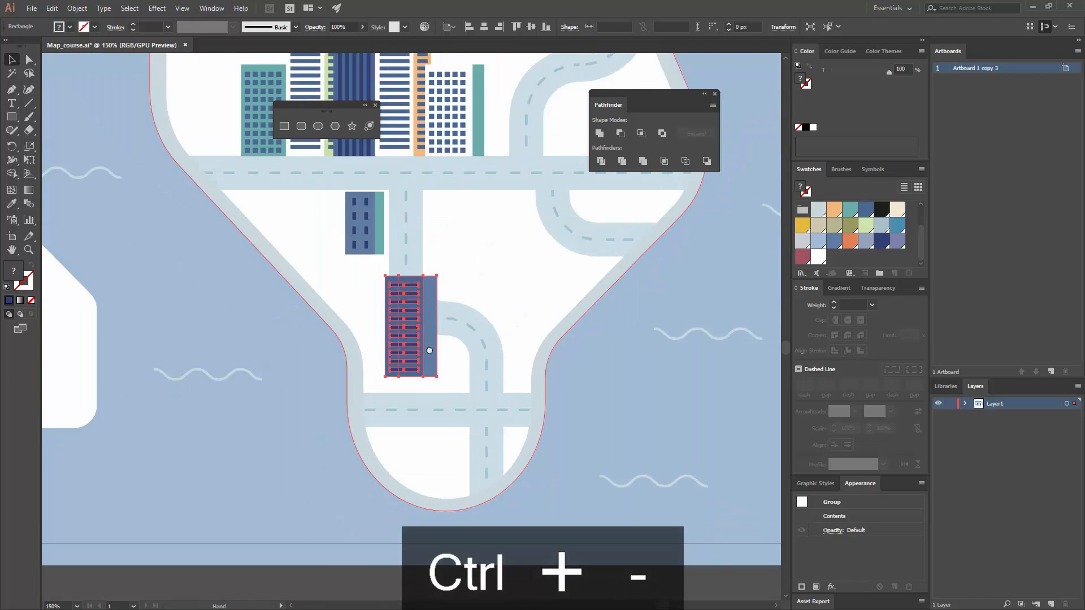
left_click(382, 491)
left_click_drag(331, 134, 242, 241)
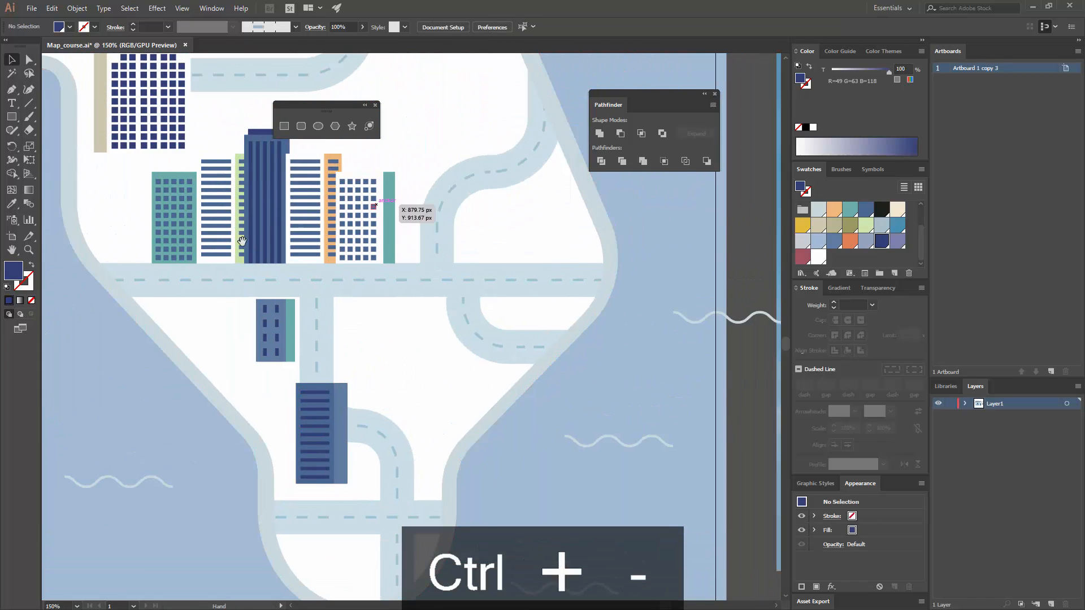